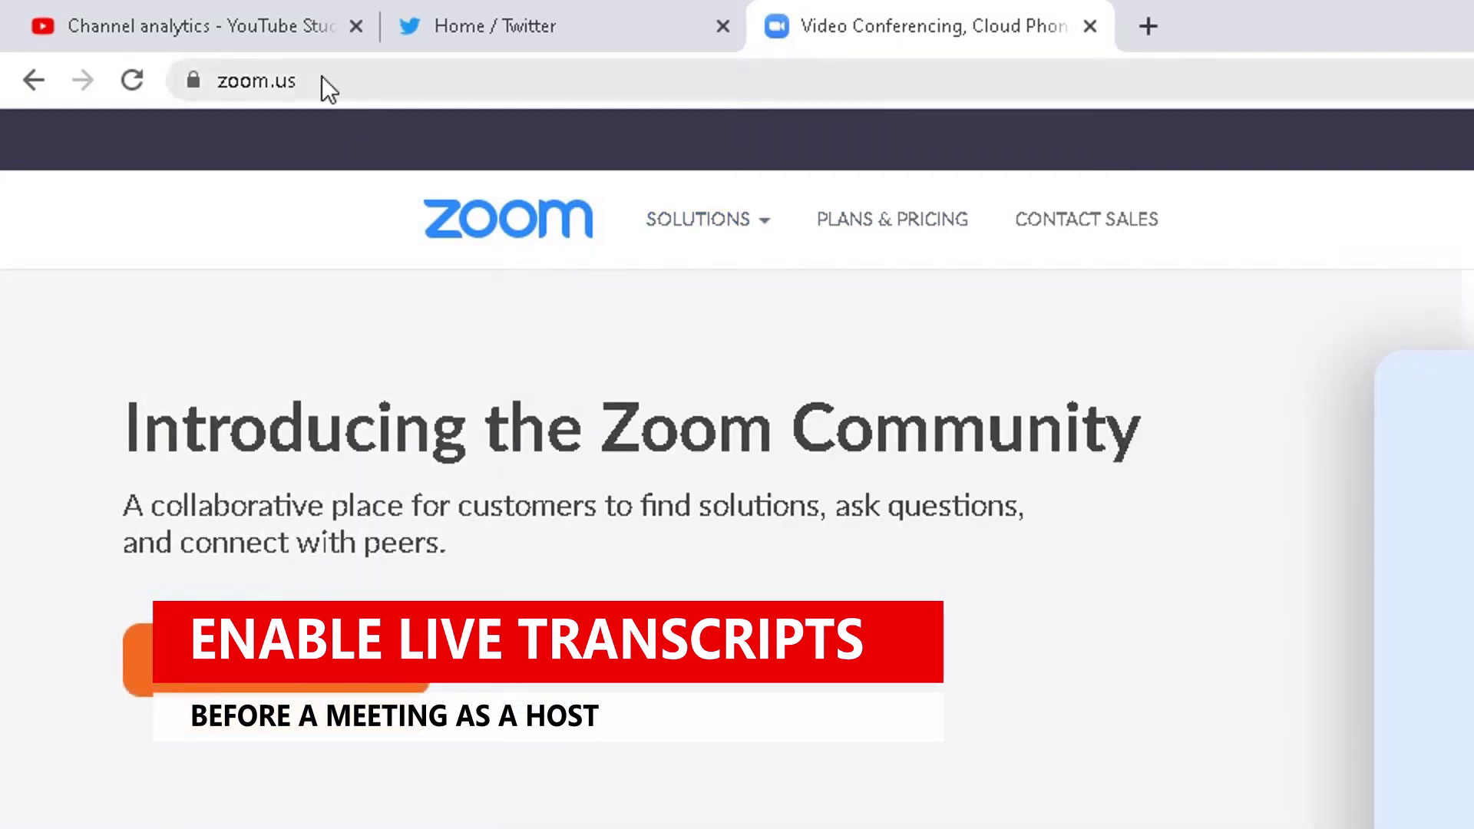
Sign in to the Zoom web portal using the autofilled saved email and password
{"action": "left_click", "coordinate": [322, 77]}
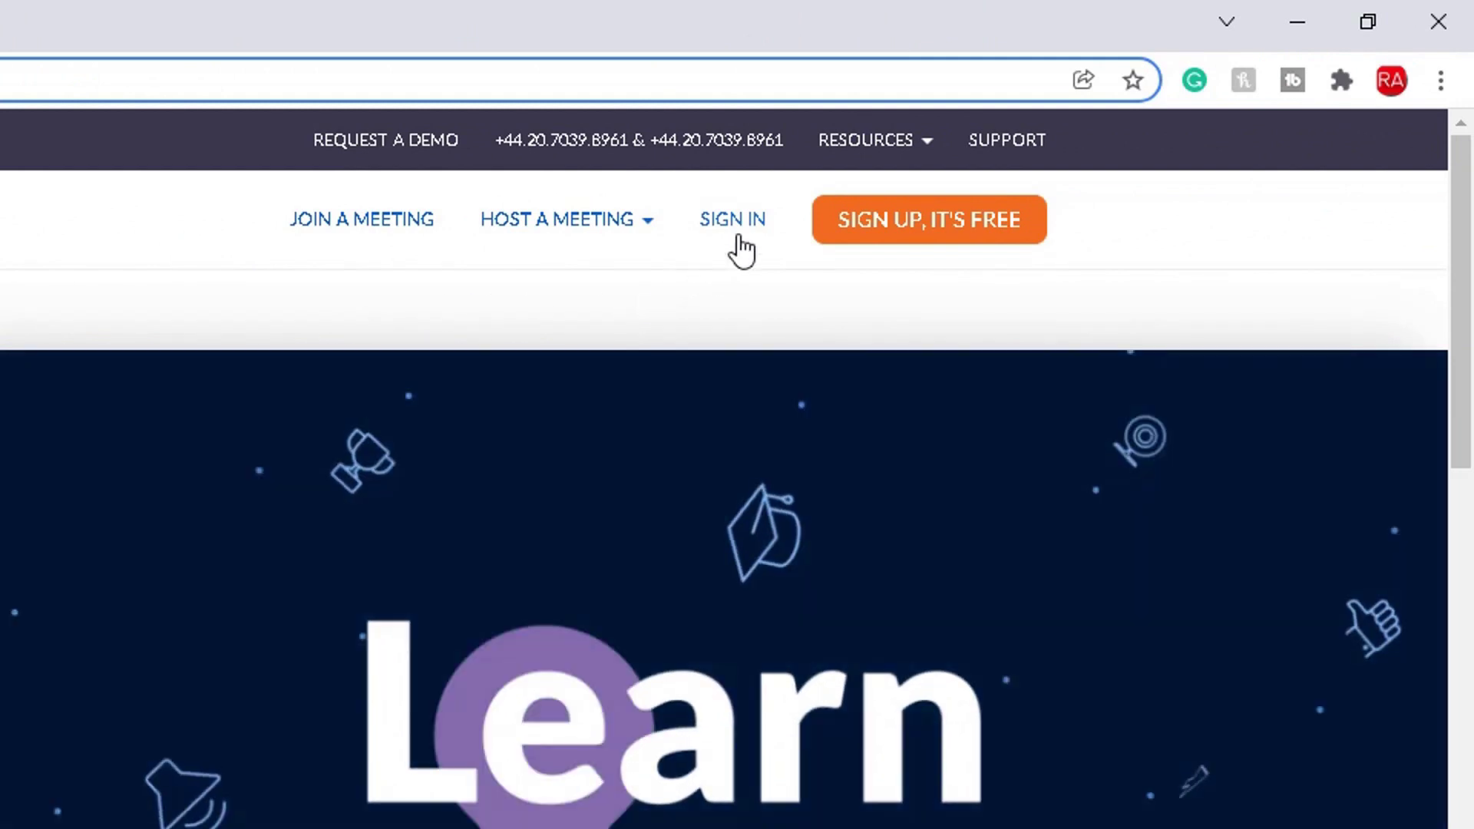
{"action": "left_click", "coordinate": [737, 238]}
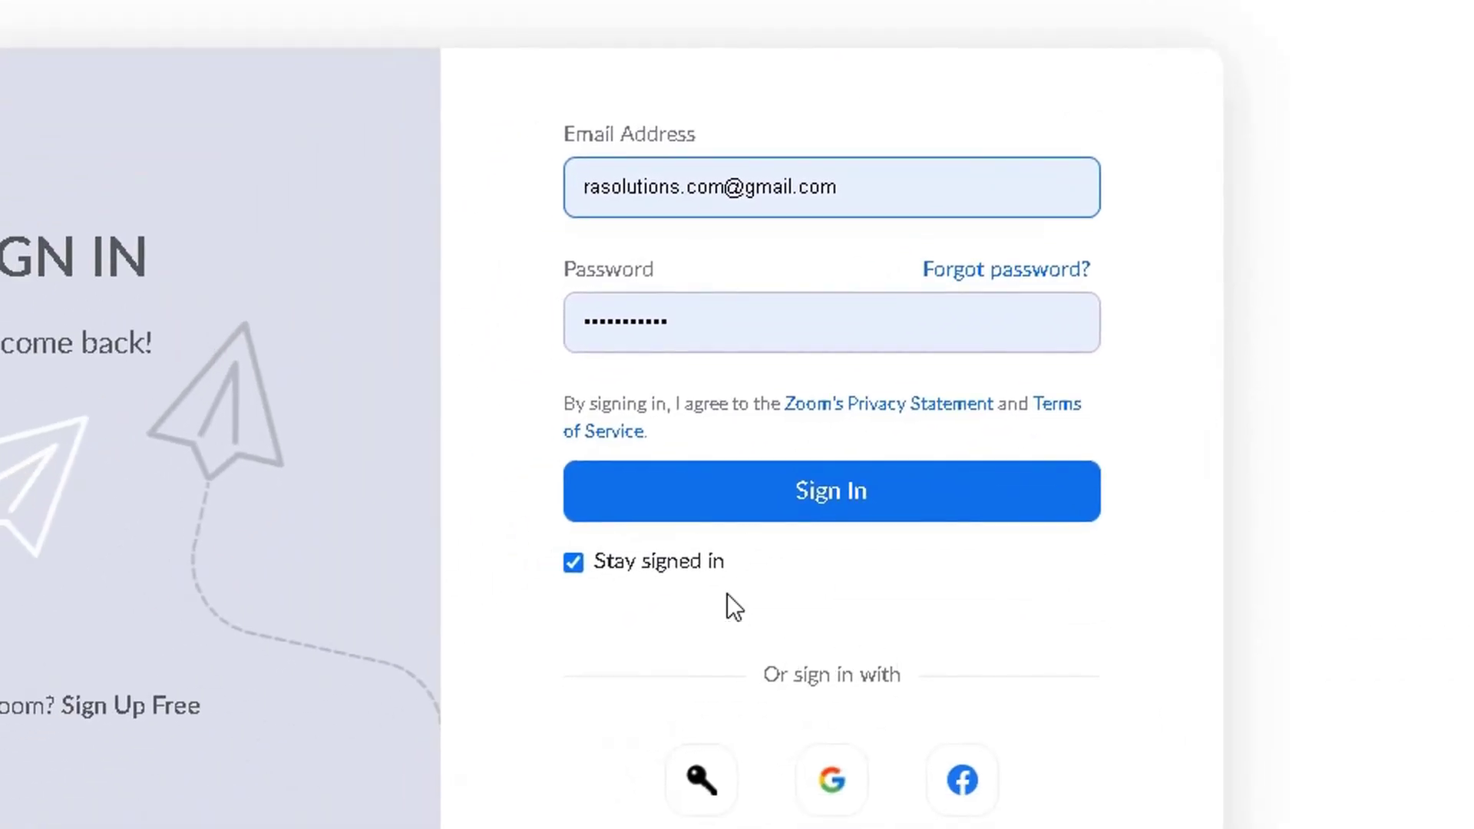
{"action": "left_click", "coordinate": [760, 513]}
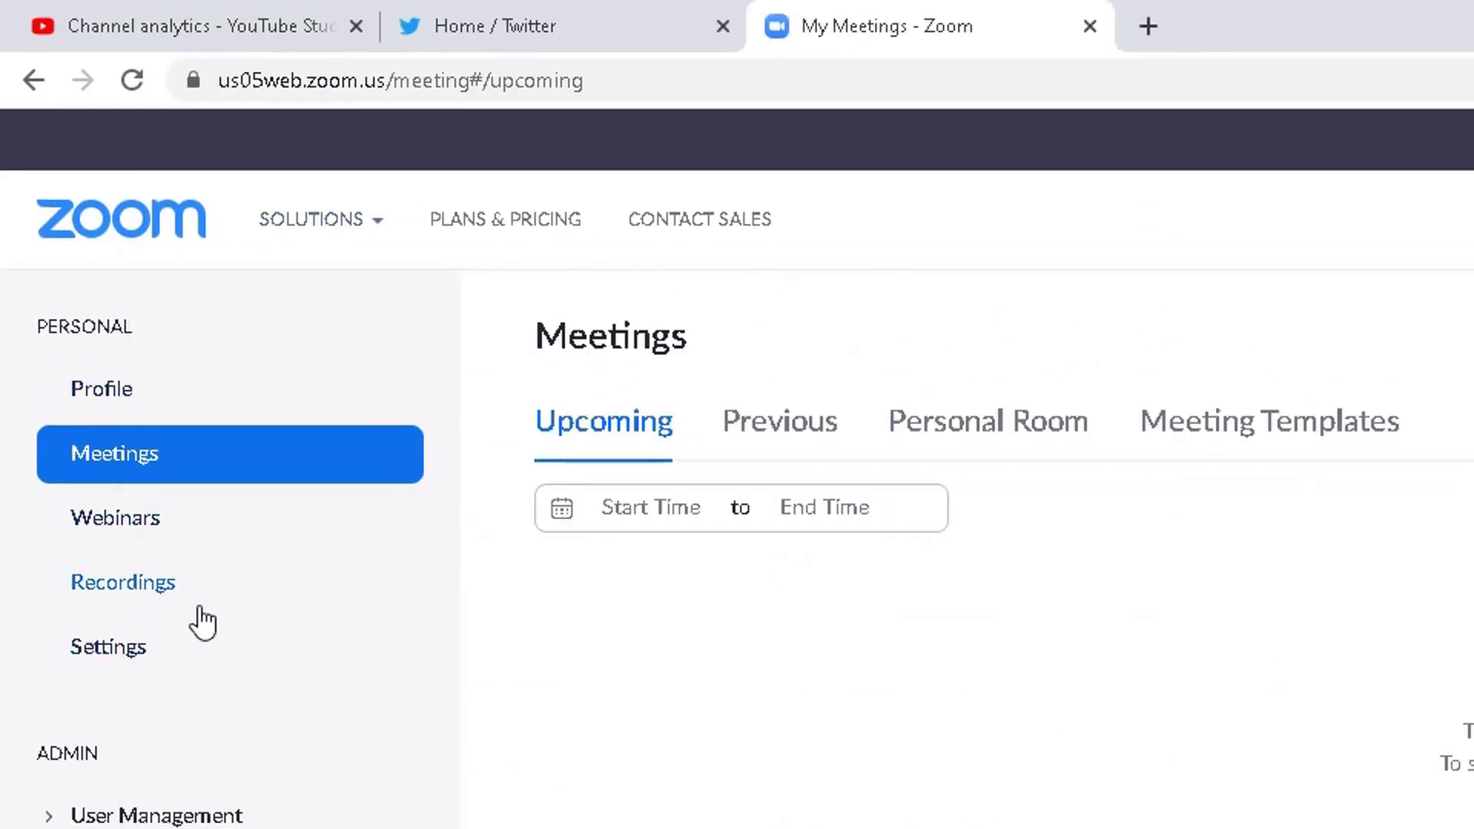
Open Settings from the Personal section of the left sidebar
{"action": "left_click", "coordinate": [108, 647]}
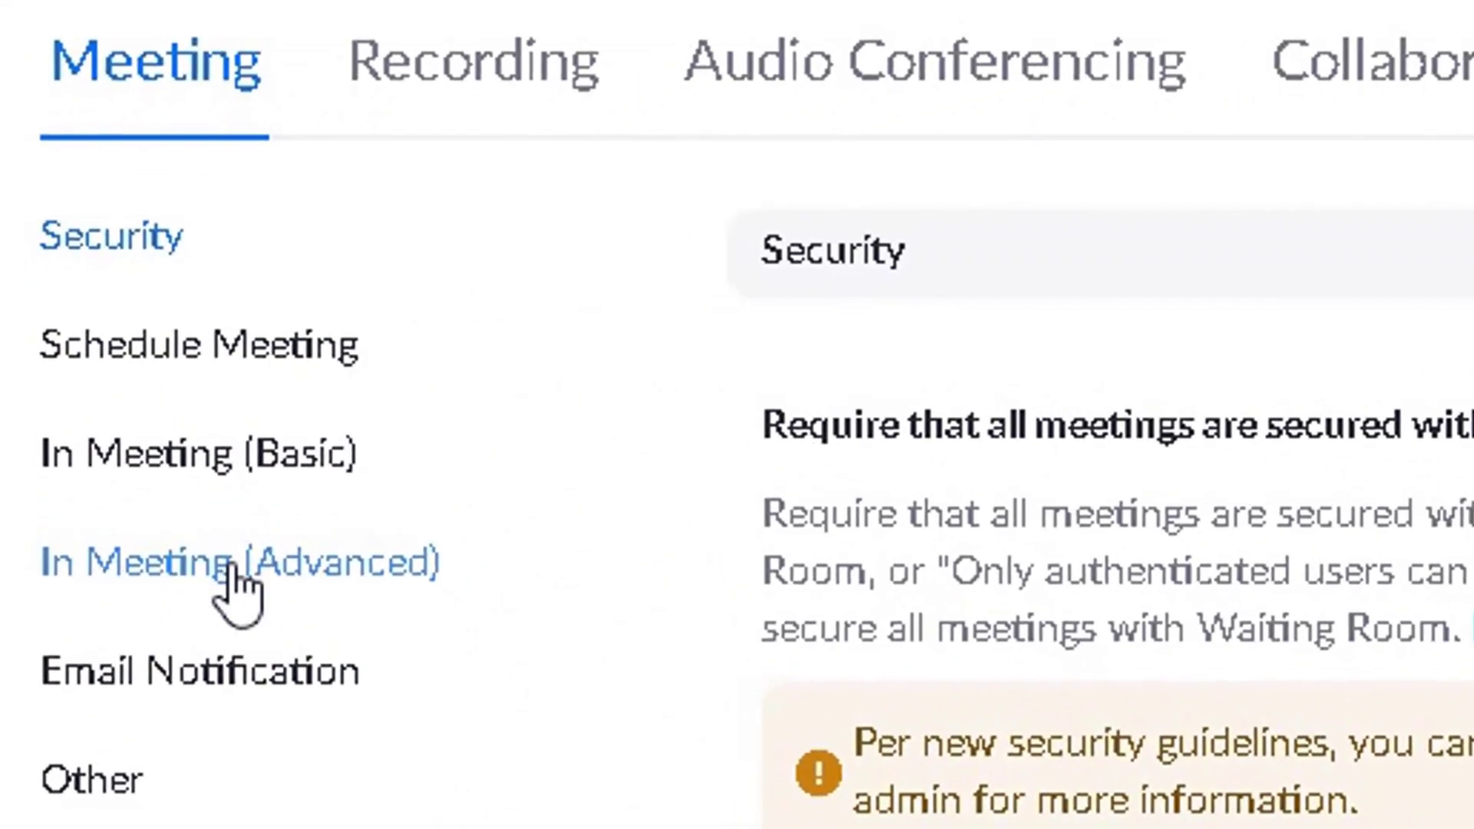
In In Meeting (Advanced), turn Closed captioning off, then back on, confirming each change
{"action": "left_click", "coordinate": [313, 568]}
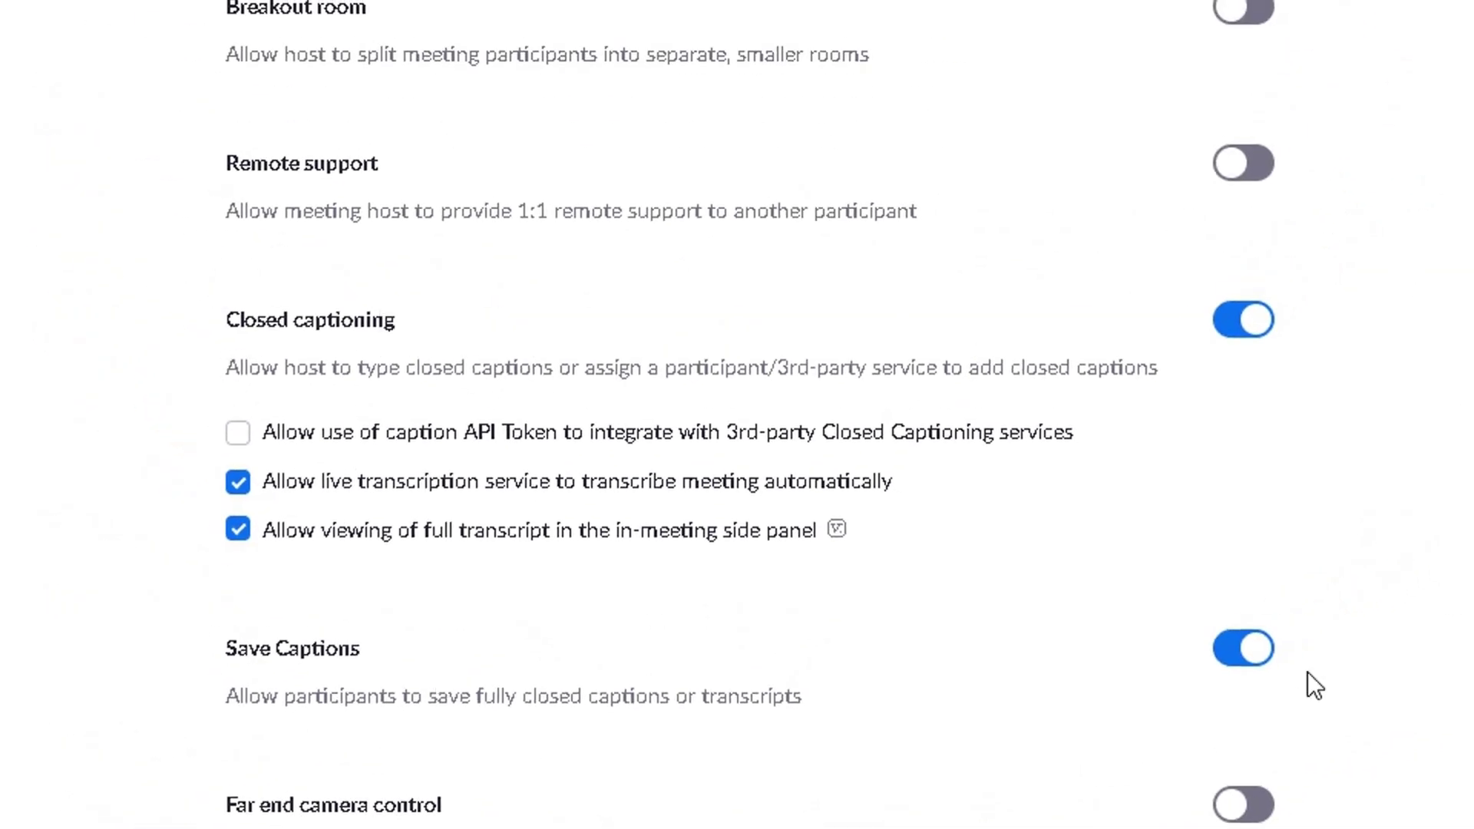
{"action": "left_click", "coordinate": [1244, 319]}
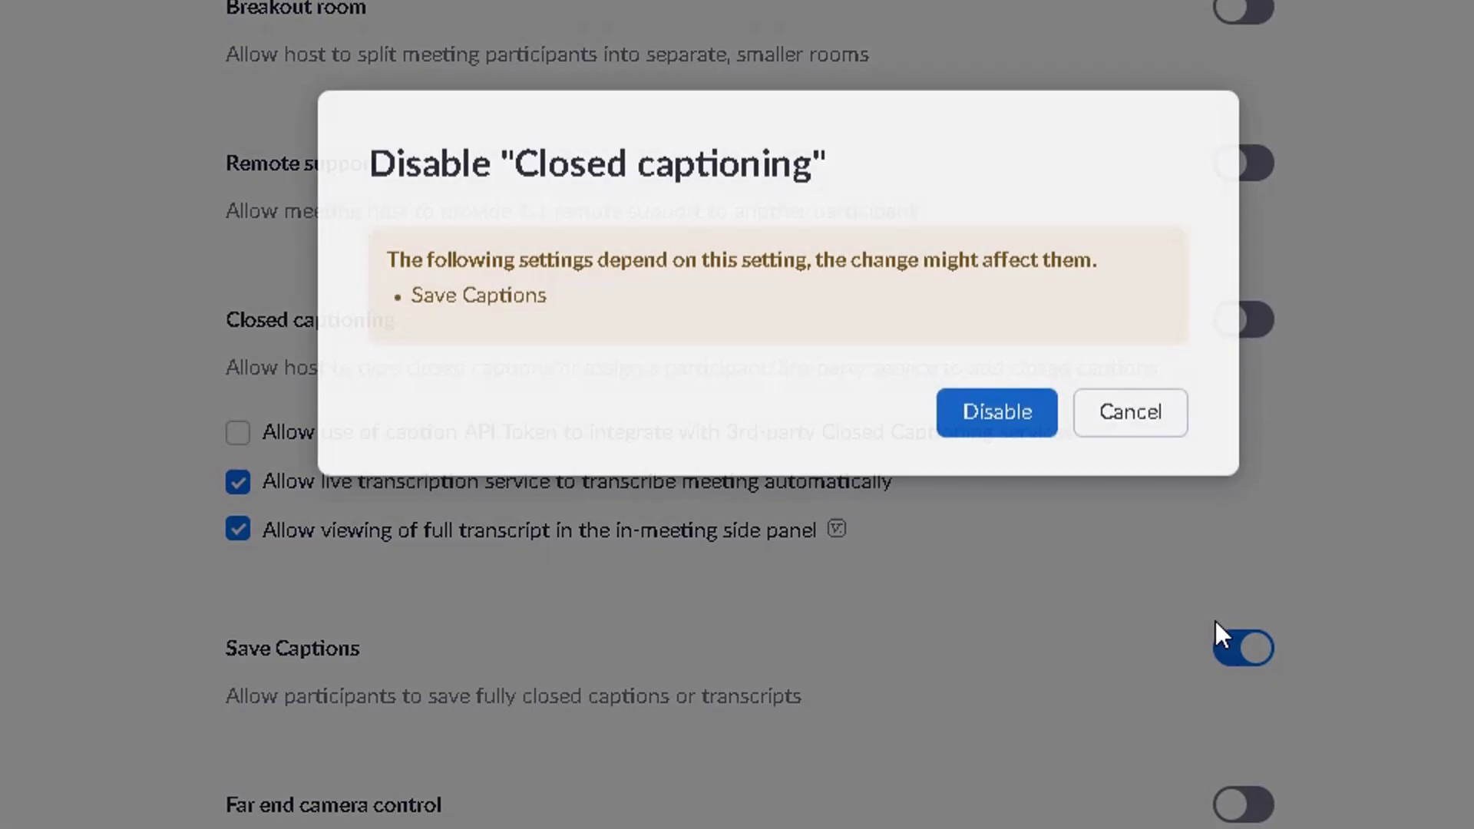
{"action": "left_click", "coordinate": [995, 421]}
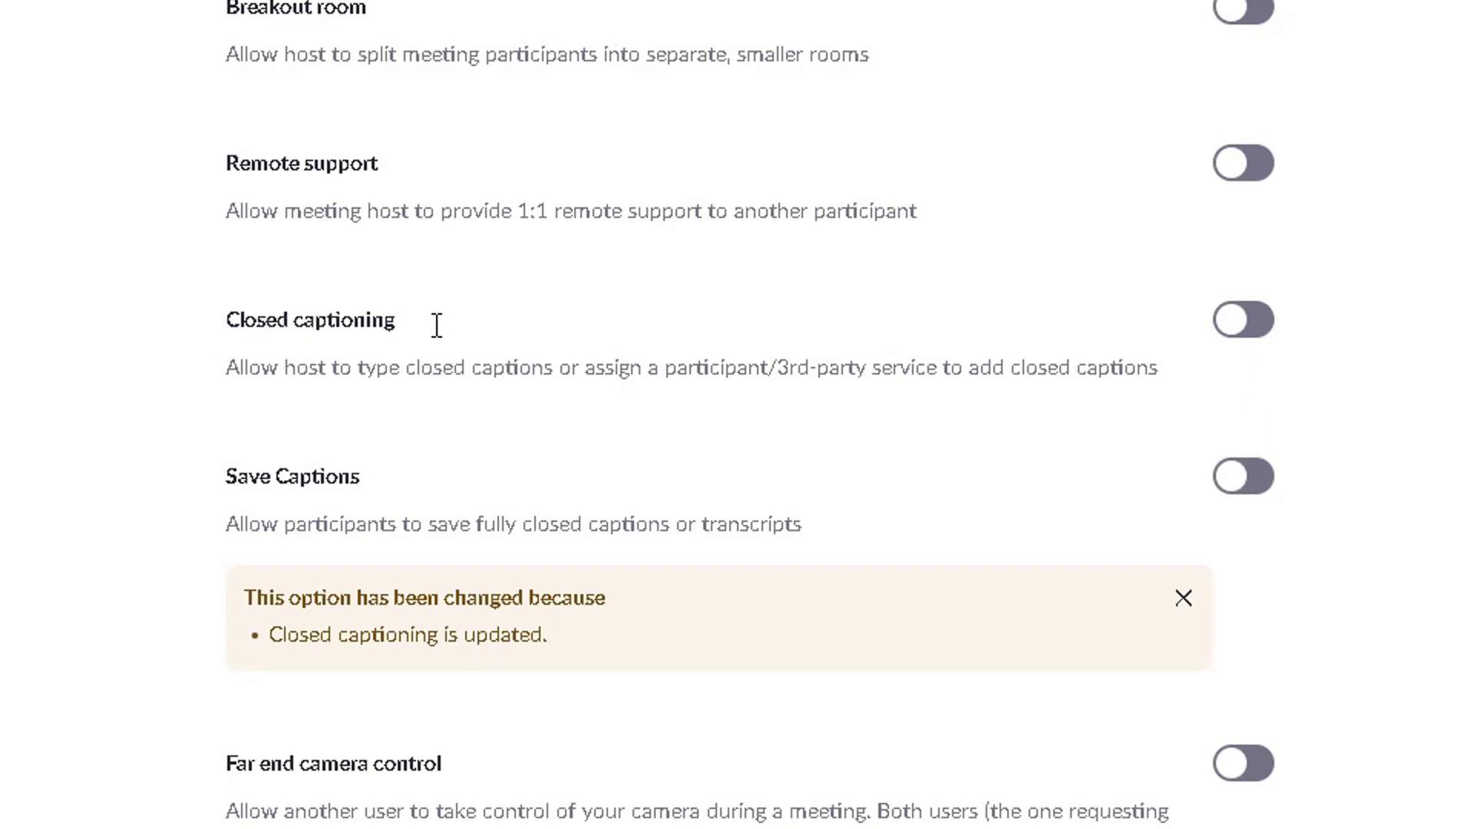
{"action": "left_click", "coordinate": [1259, 344]}
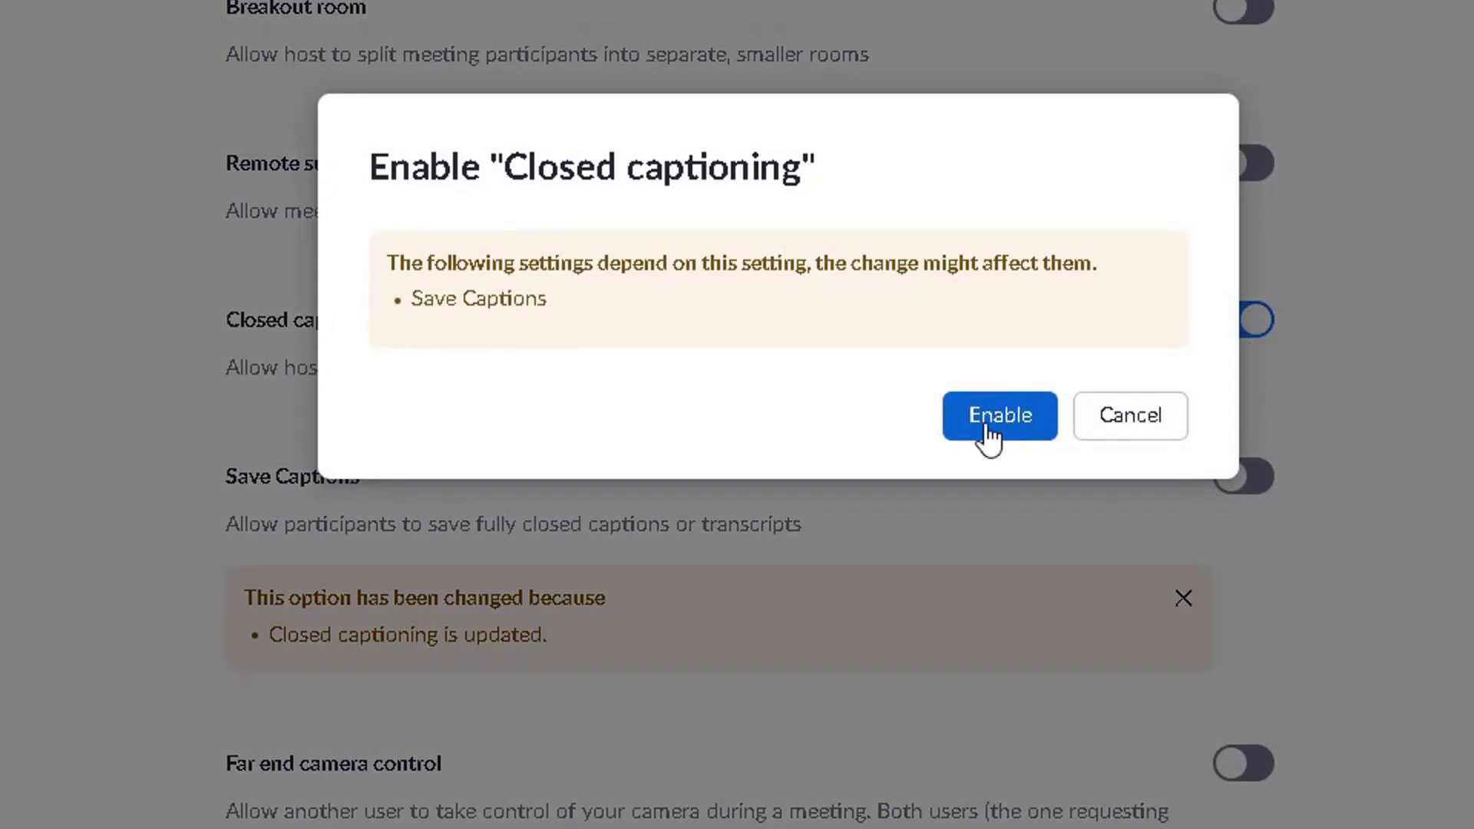
{"action": "left_click", "coordinate": [990, 434]}
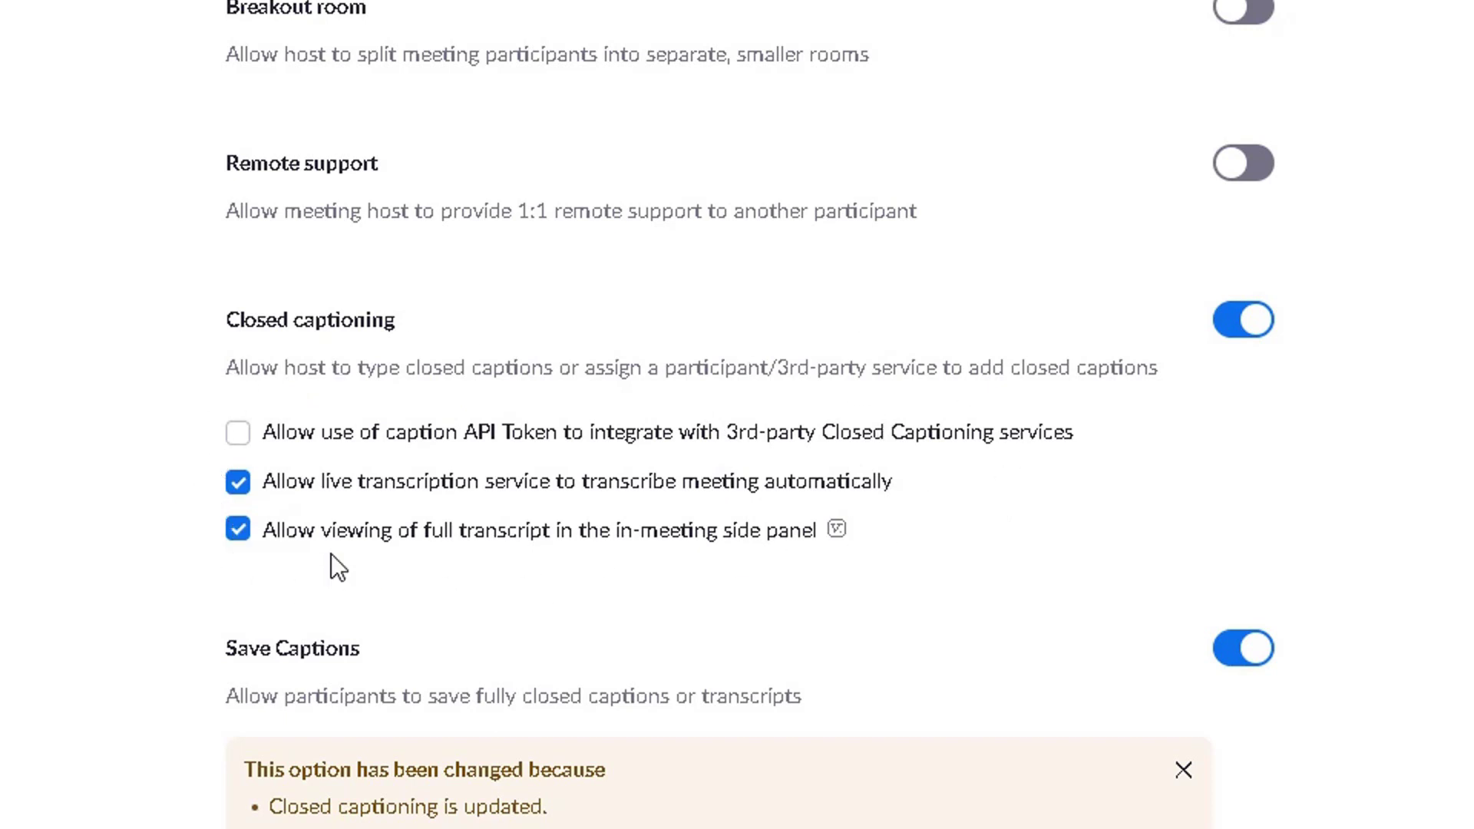
{"action": "left_click", "coordinate": [235, 537]}
{"action": "left_click", "coordinate": [234, 539]}
{"action": "scroll", "coordinate": [392, 662], "scroll_direction": "down", "scroll_amount": 2}
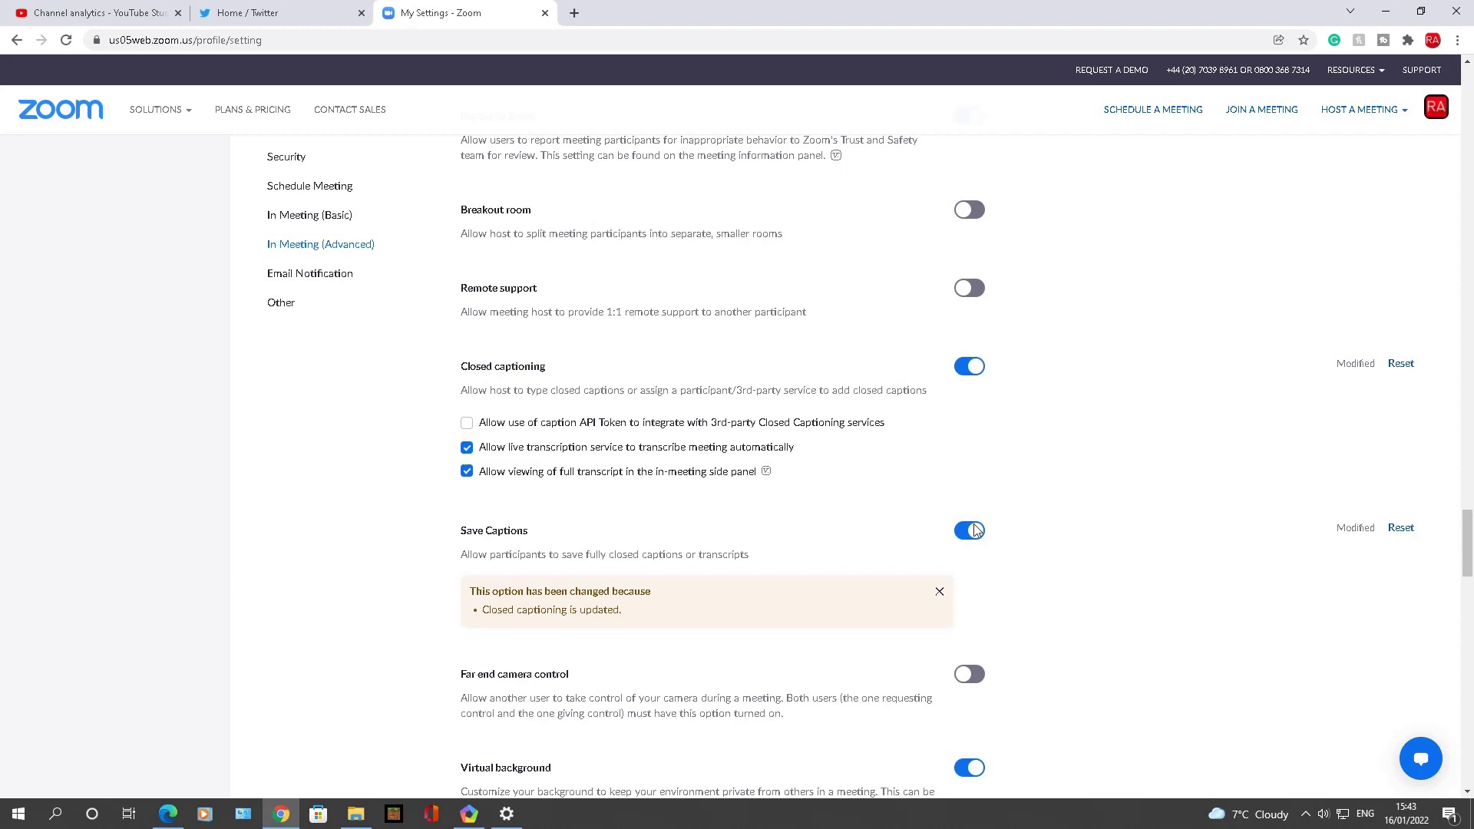
{"action": "mouse_move", "coordinate": [1344, 108]}
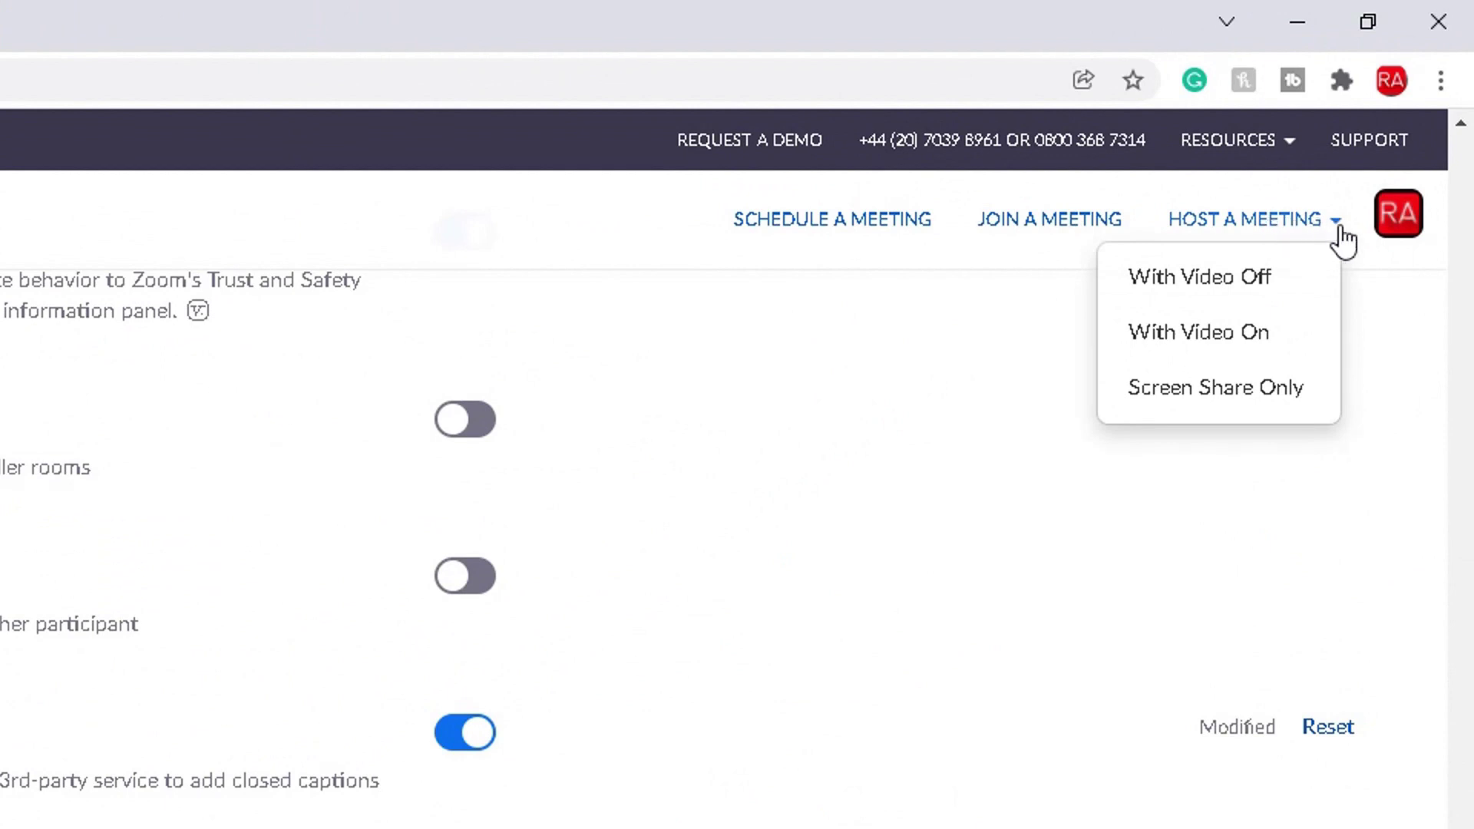
Start a new meeting titled My Meeting, on 01/16/2022 at 4:00 PM, for 1 hour
{"action": "left_click", "coordinate": [819, 233]}
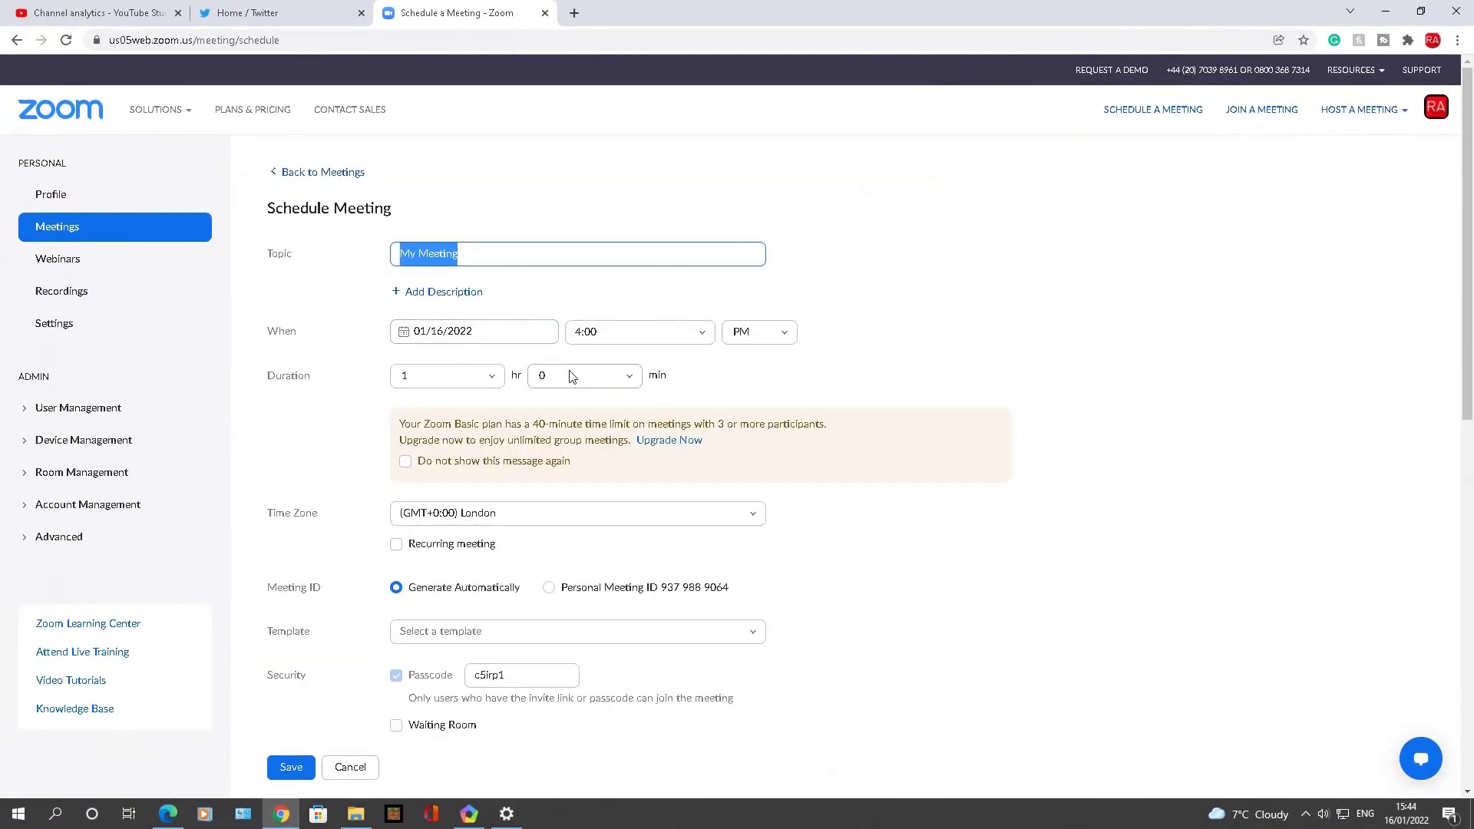
{"action": "left_click_drag", "start_coordinate": [481, 255], "coordinate": [400, 254]}
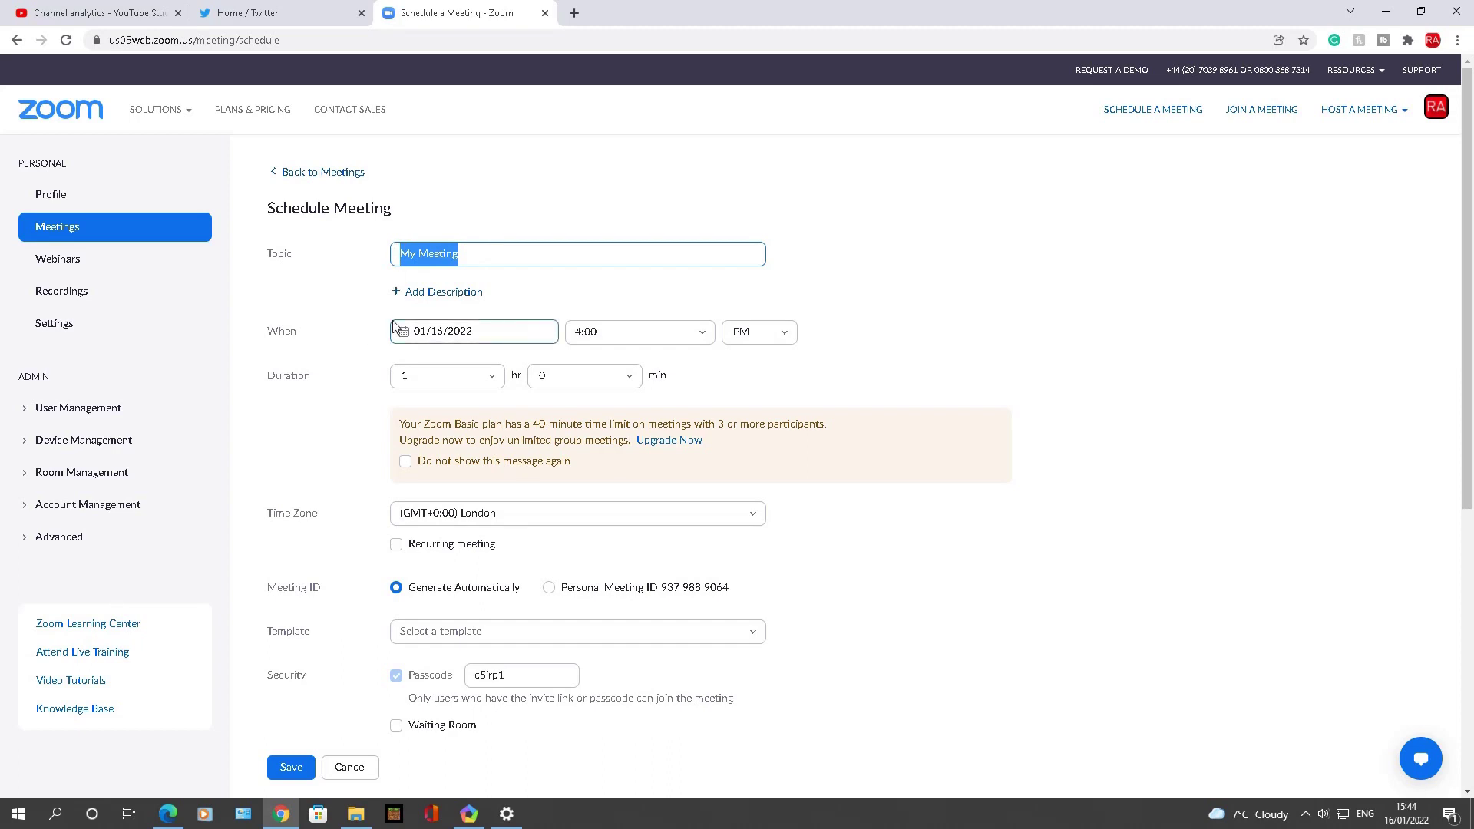
{"action": "scroll", "coordinate": [399, 331], "scroll_direction": "down", "scroll_amount": 1}
{"action": "scroll", "coordinate": [396, 326], "scroll_direction": "down", "scroll_amount": 3}
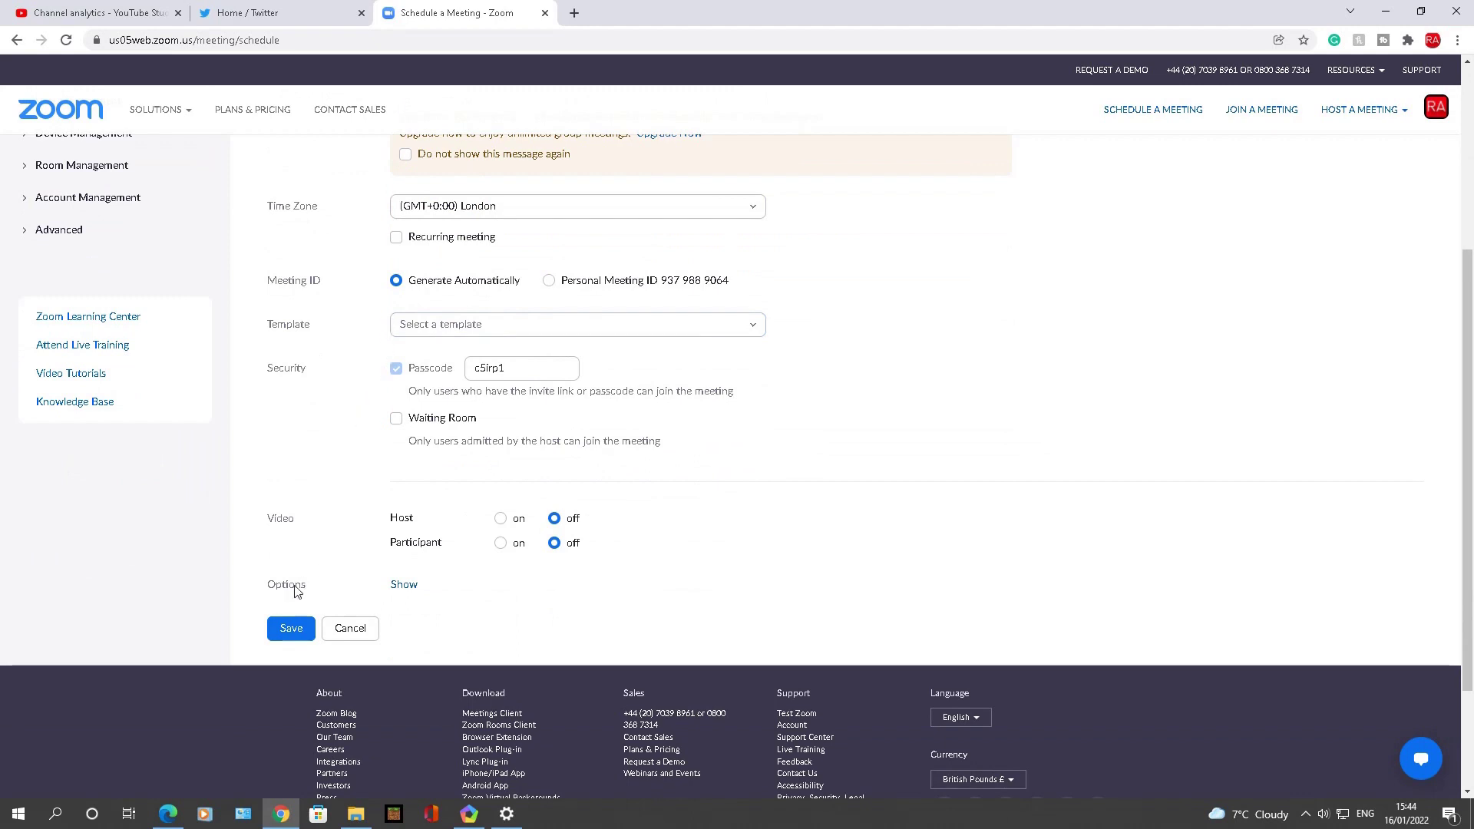
Expand the meeting Options and review the rest of the schedule form
{"action": "left_click", "coordinate": [397, 586]}
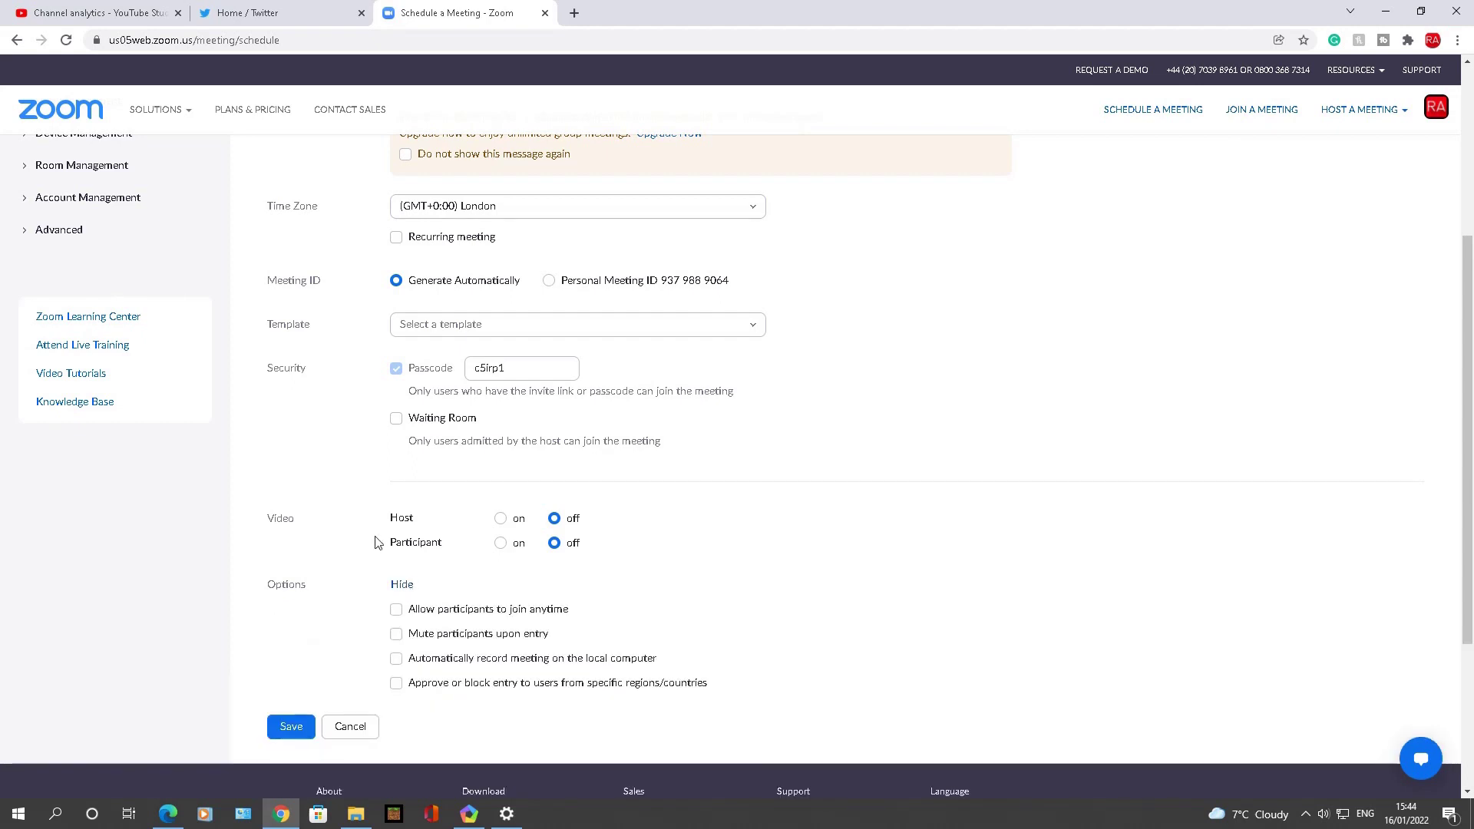
{"action": "scroll", "coordinate": [376, 542], "scroll_direction": "up", "scroll_amount": 1}
{"action": "scroll", "coordinate": [376, 542], "scroll_direction": "down", "scroll_amount": 1}
{"action": "scroll", "coordinate": [390, 574], "scroll_direction": "up", "scroll_amount": 2}
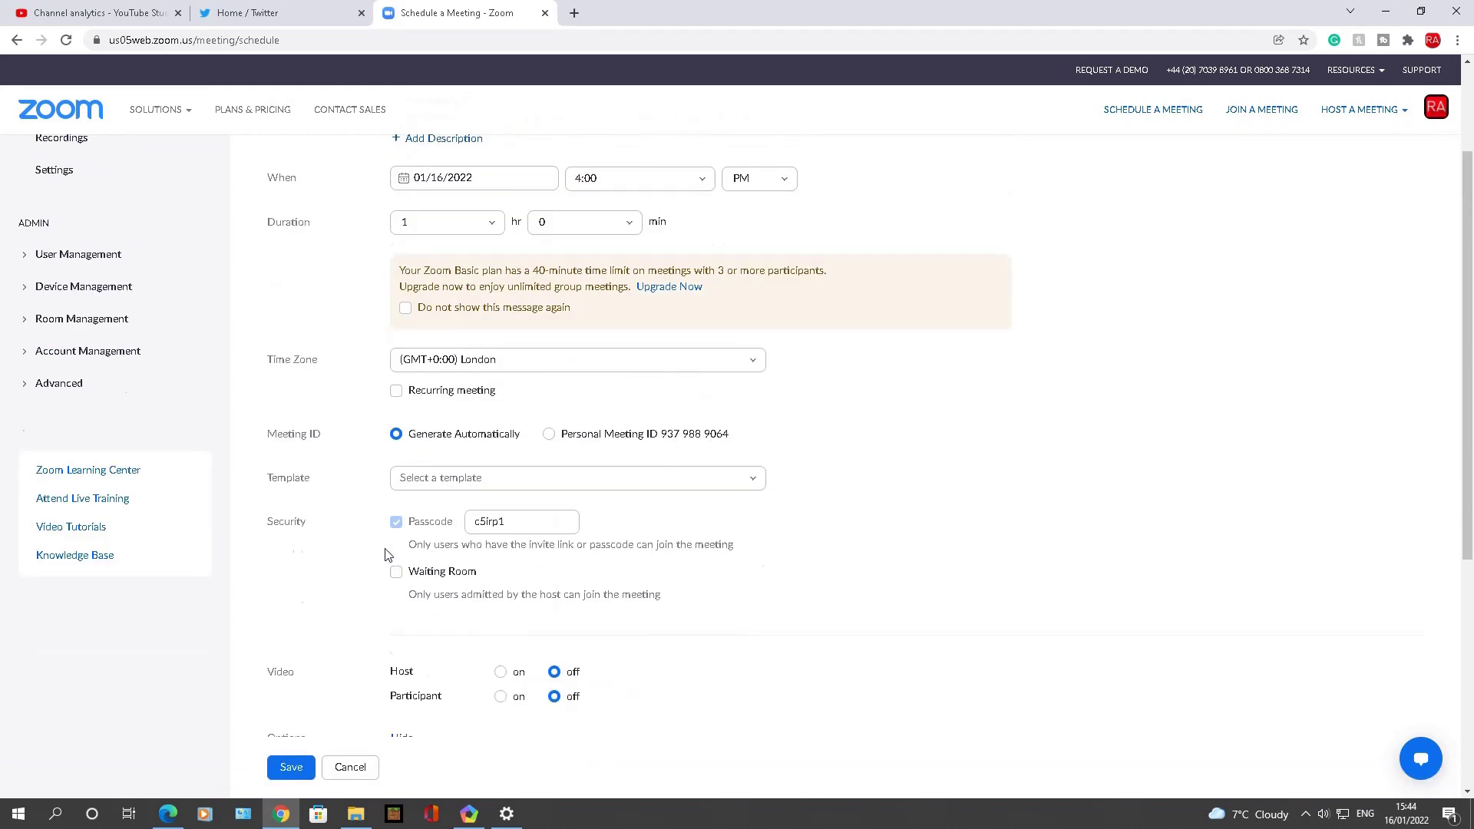
{"action": "scroll", "coordinate": [389, 556], "scroll_direction": "up", "scroll_amount": 2}
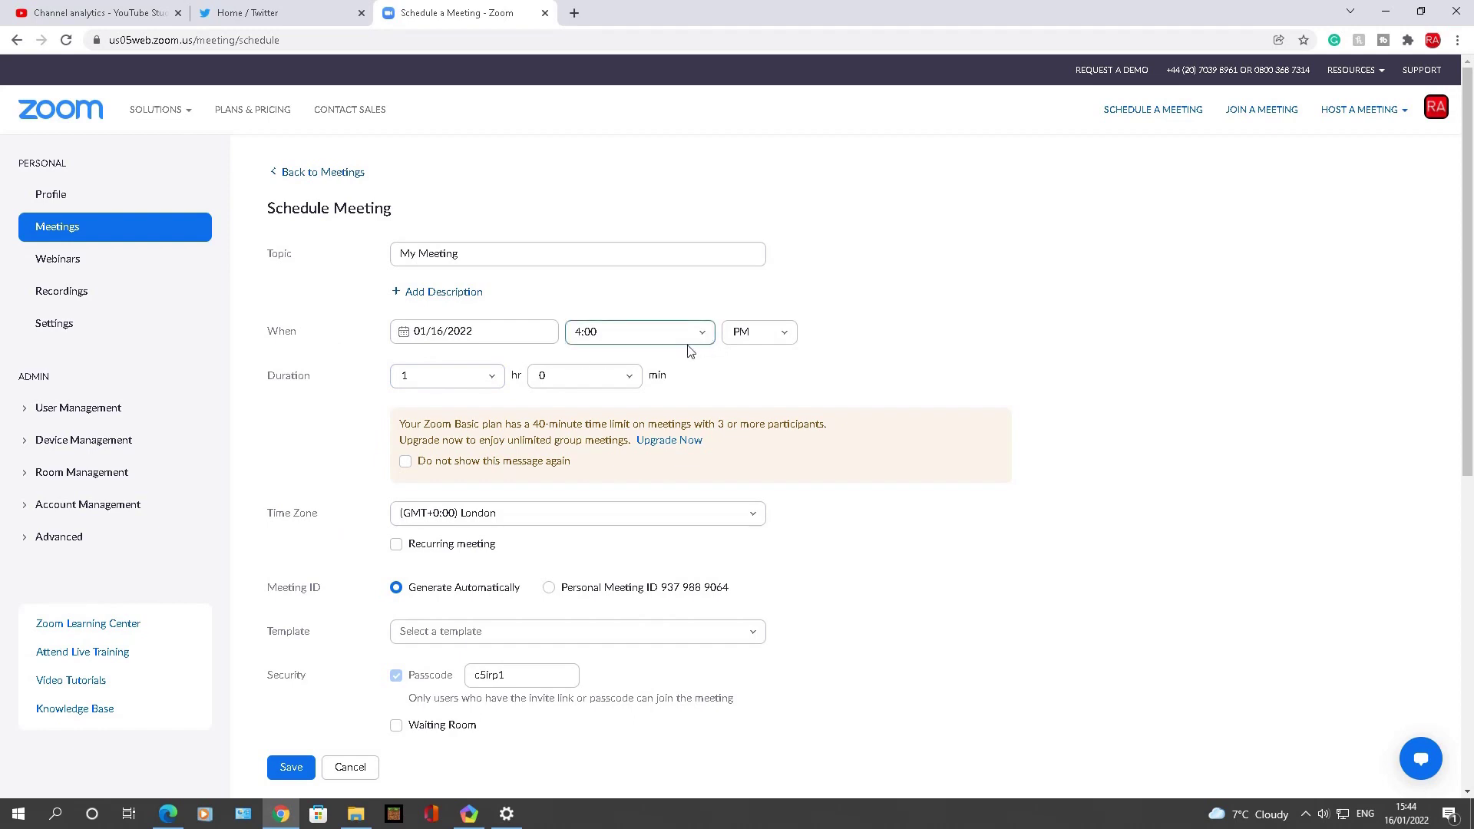
{"action": "scroll", "coordinate": [346, 637], "scroll_direction": "down", "scroll_amount": 2}
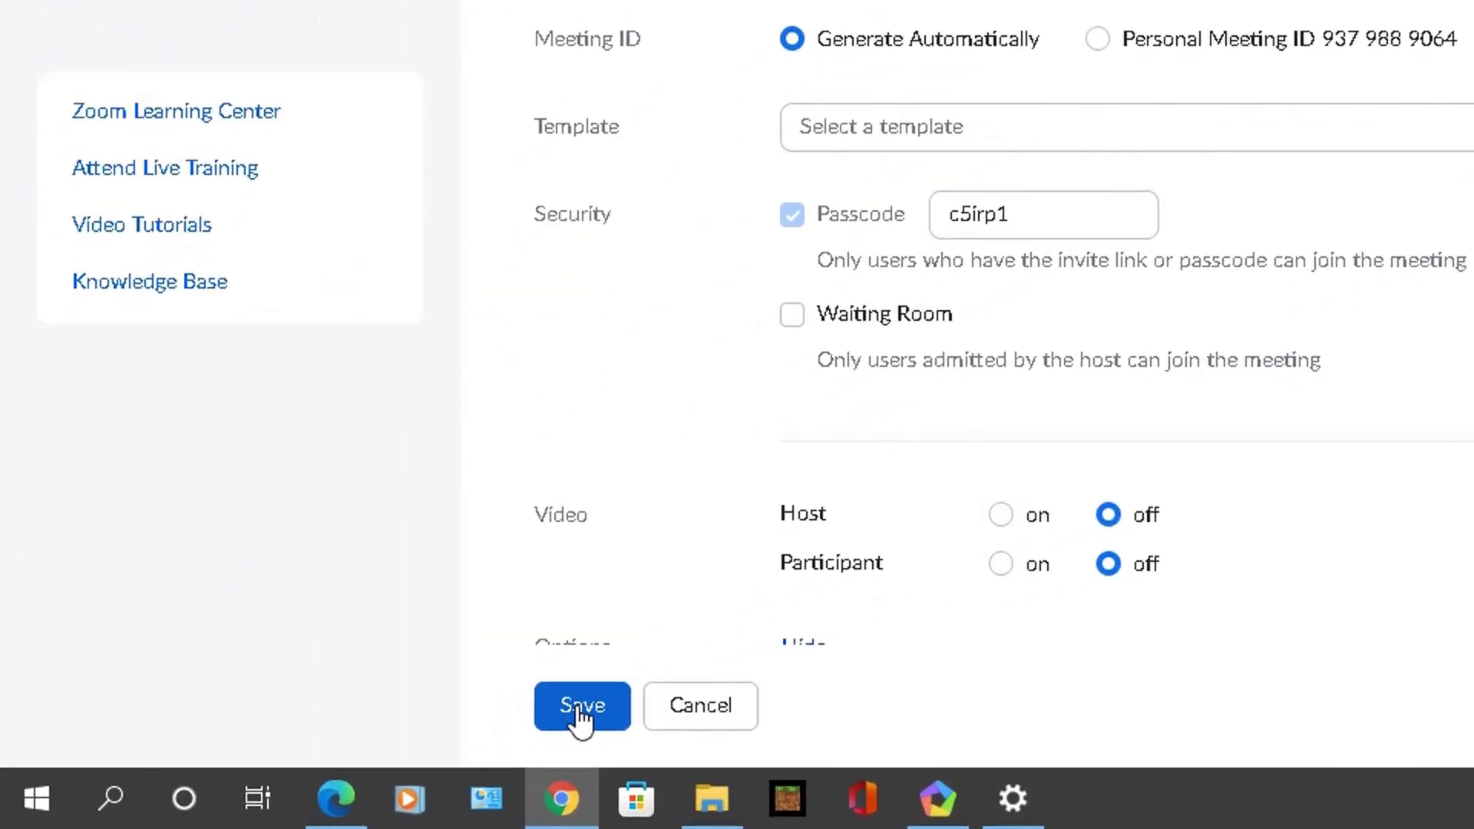
Save My Meeting for Jan 16, 2022 at 4:00 PM, copy its invitation, and launch it
{"action": "left_click", "coordinate": [581, 710]}
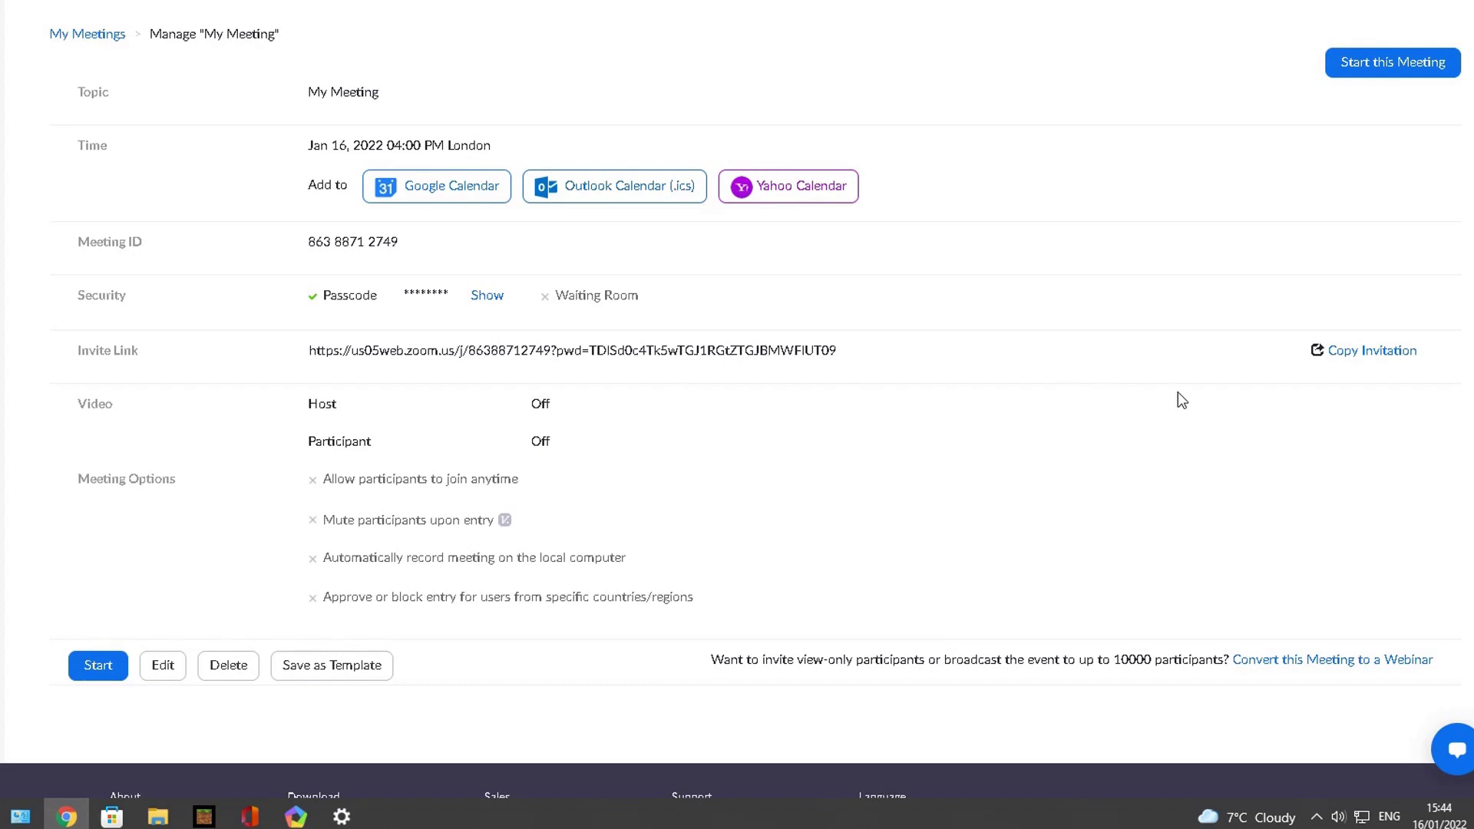
{"action": "left_click", "coordinate": [1345, 354]}
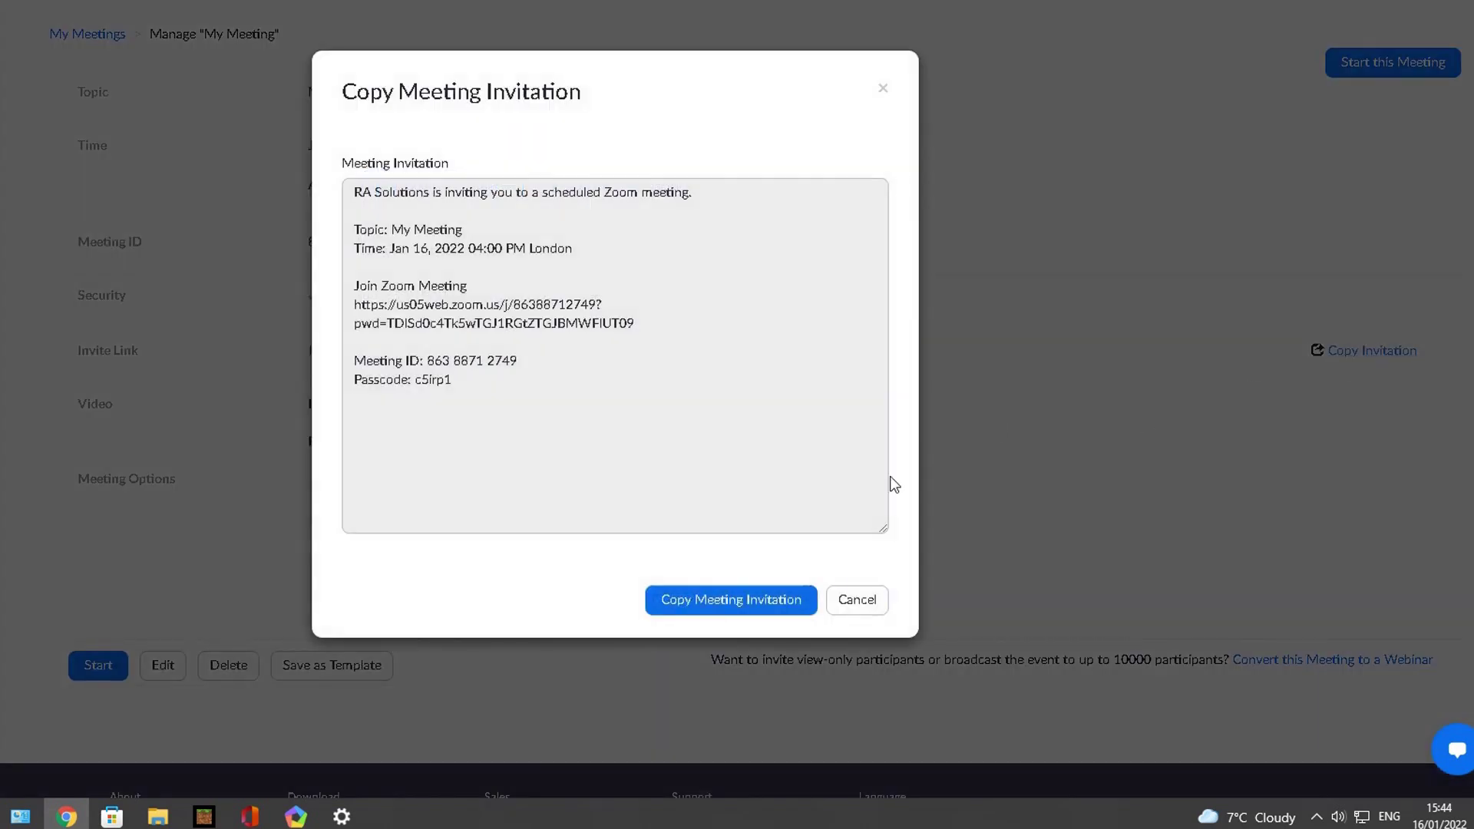
{"action": "left_click", "coordinate": [786, 605]}
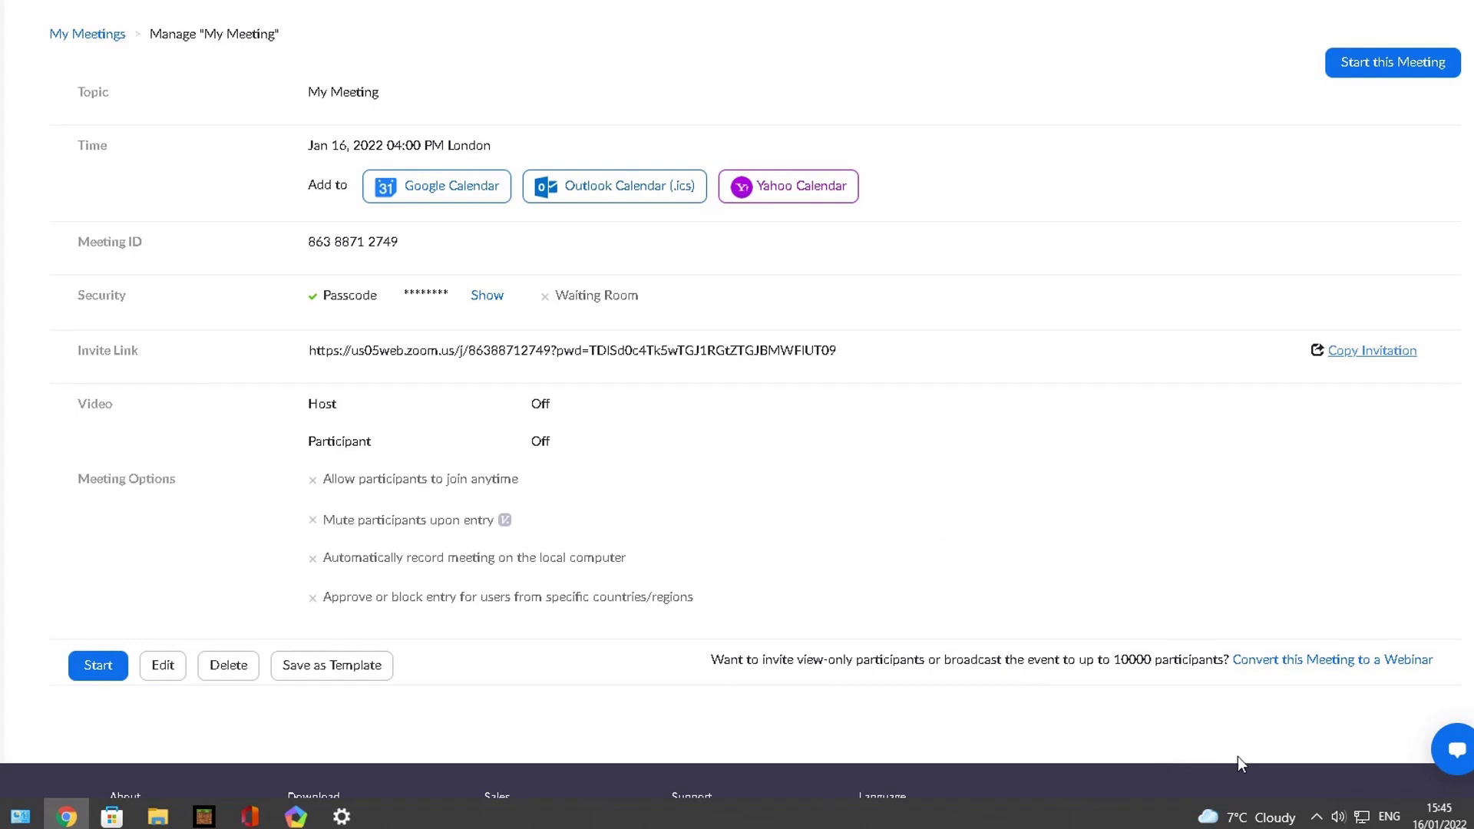
{"action": "left_click", "coordinate": [1315, 818]}
Start the meeting and close the ActivePresenter Recording Toolbar, acknowledging its info dialog
{"action": "left_click", "coordinate": [1271, 746]}
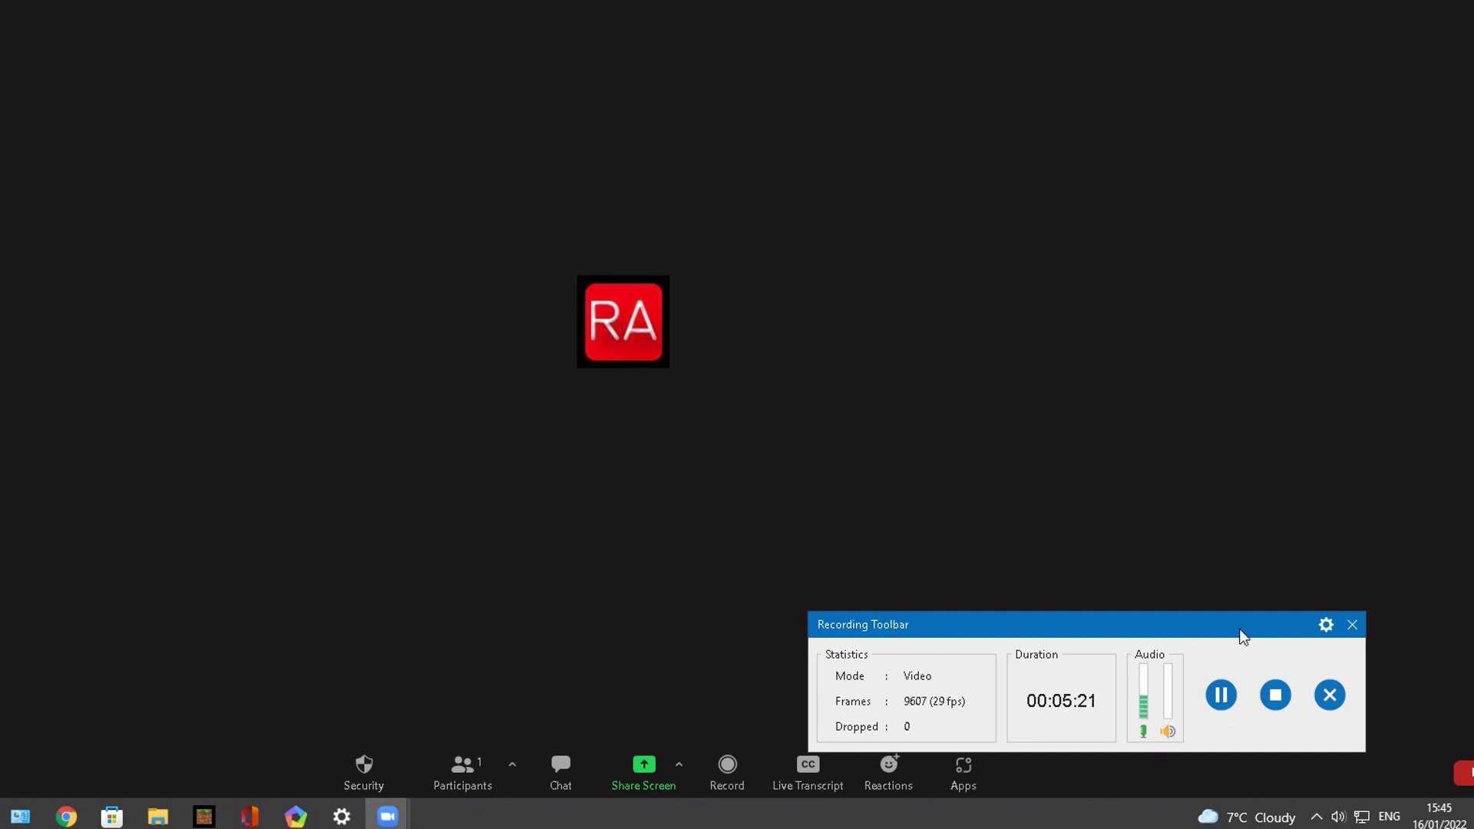
{"action": "left_click_drag", "start_coordinate": [1246, 631], "coordinate": [1280, 671]}
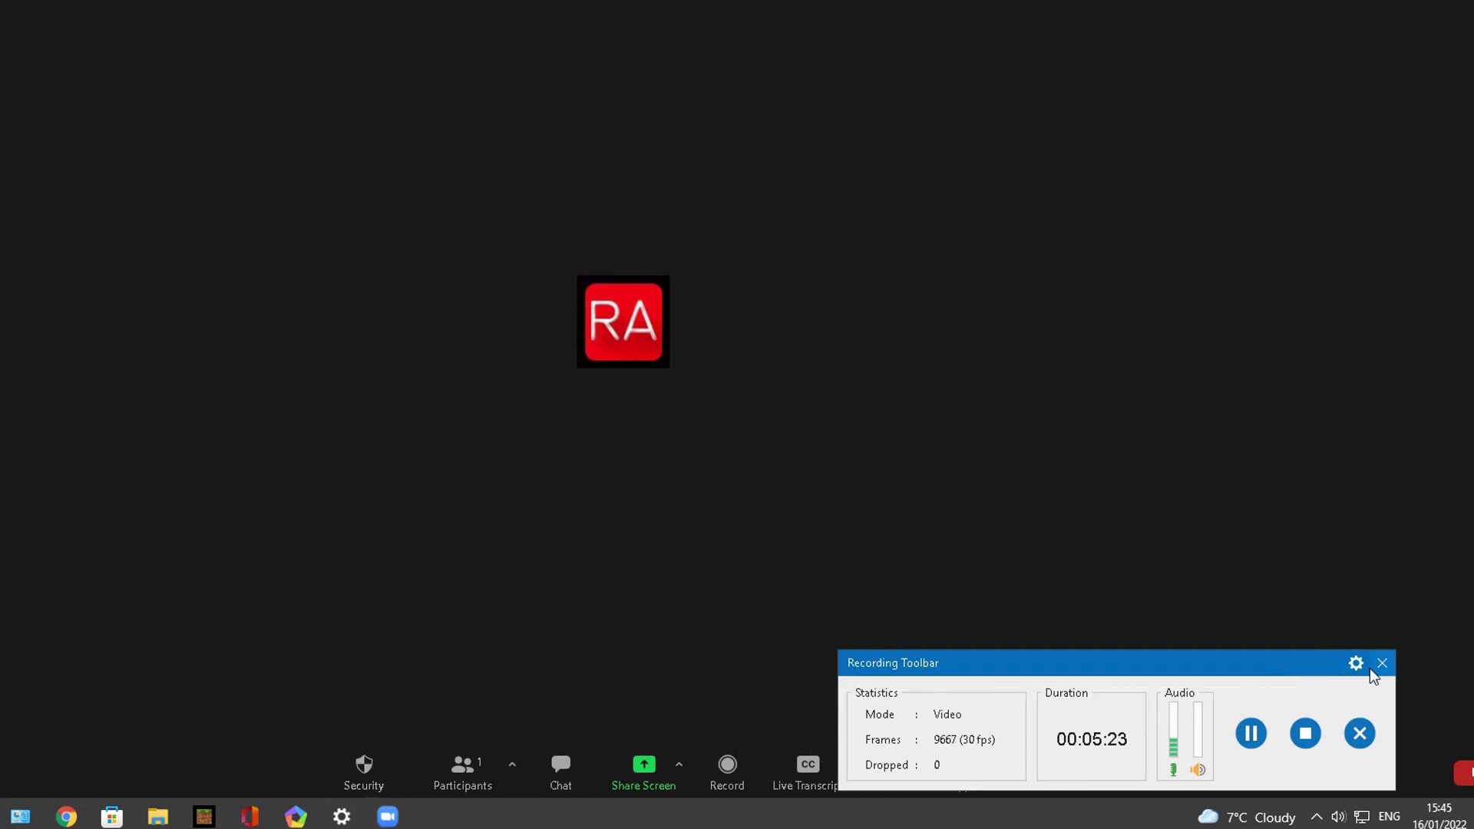
{"action": "left_click", "coordinate": [1382, 665]}
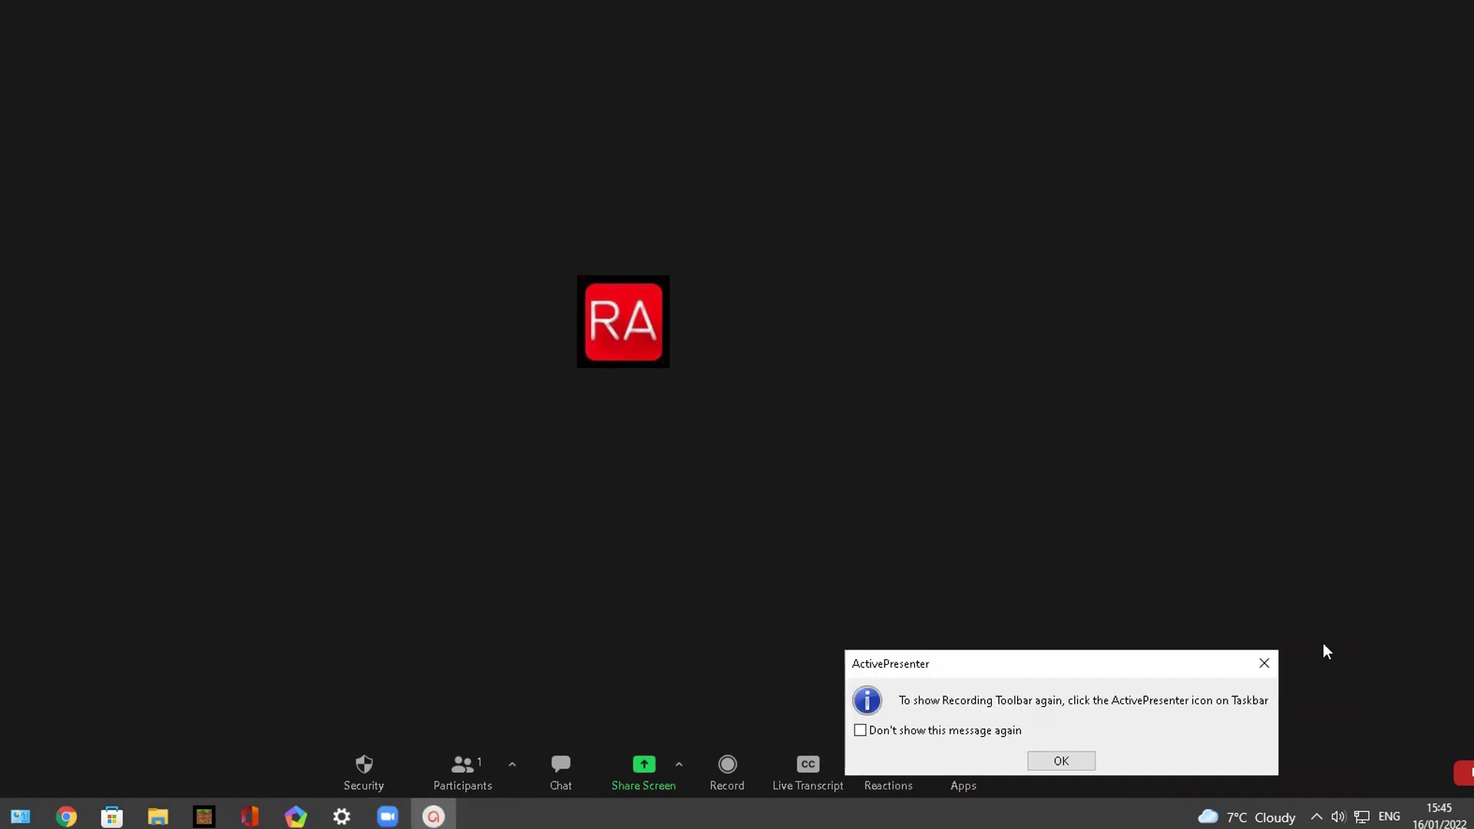
{"action": "left_click", "coordinate": [1074, 765]}
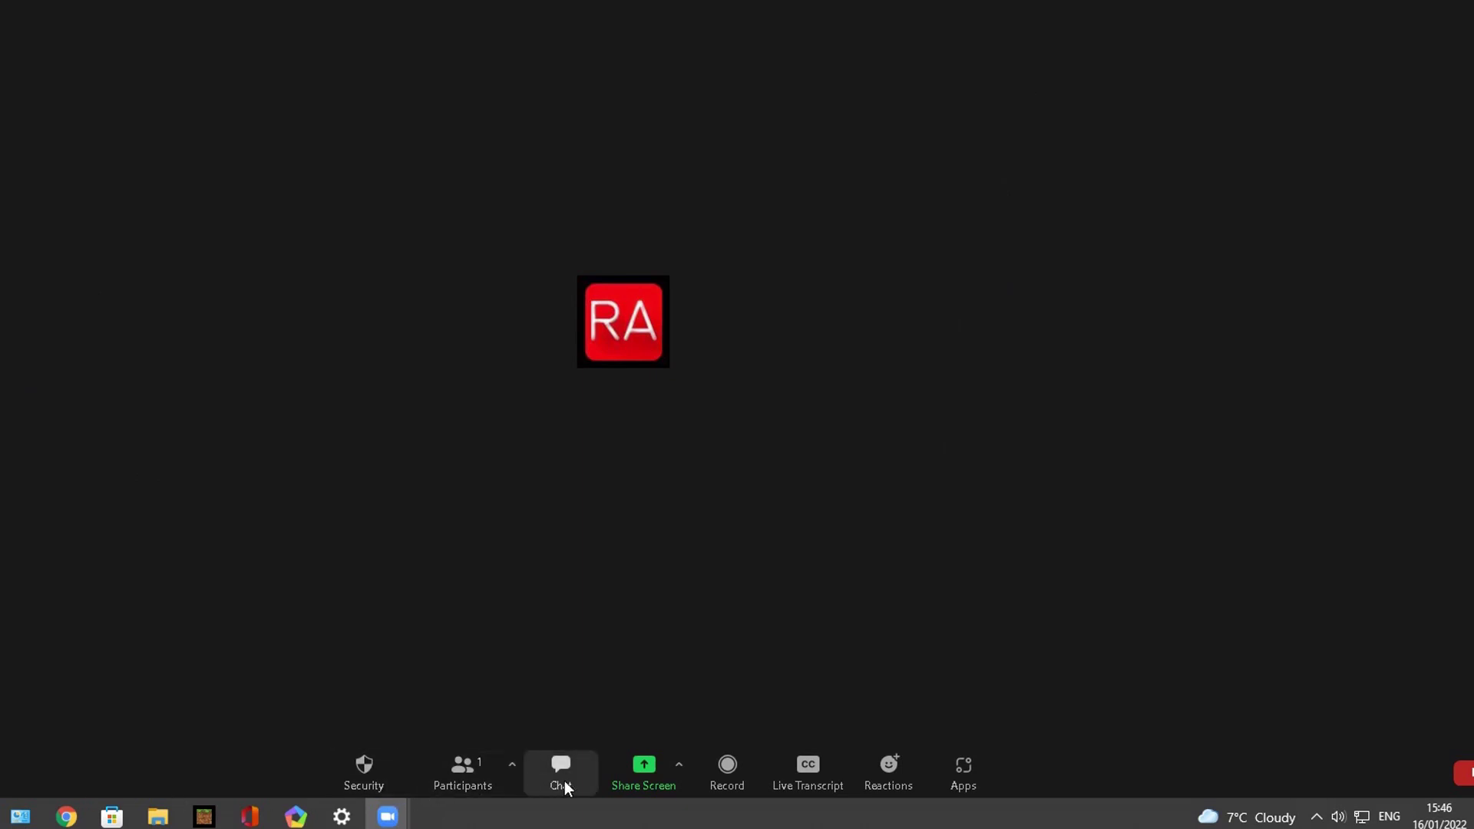
Open the Live Transcript options on the host's meeting toolbar
{"action": "left_click", "coordinate": [810, 778]}
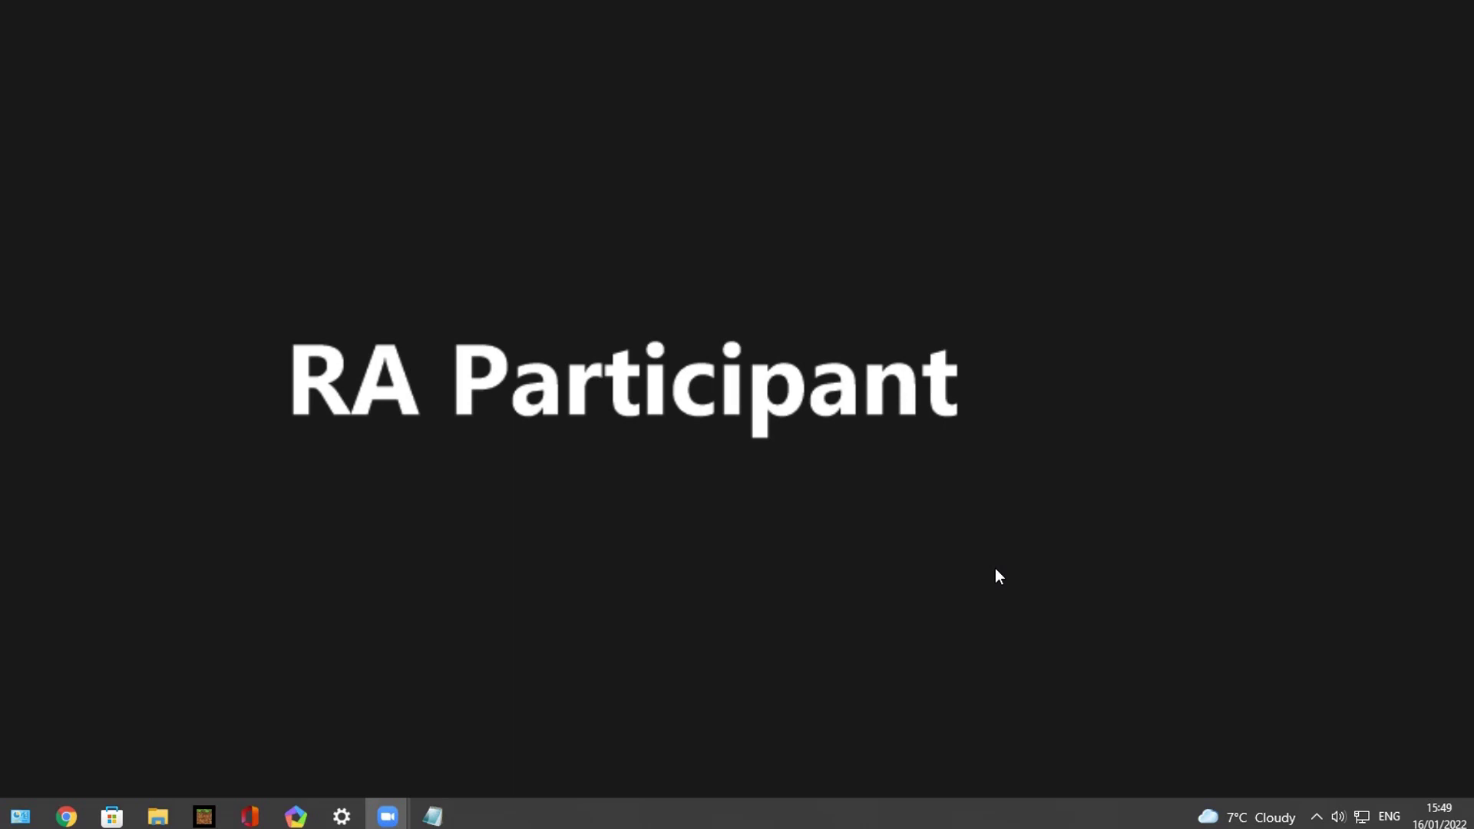
As the participant, choose Live Transcript on the meeting toolbar
{"action": "mouse_move", "coordinate": [1047, 425]}
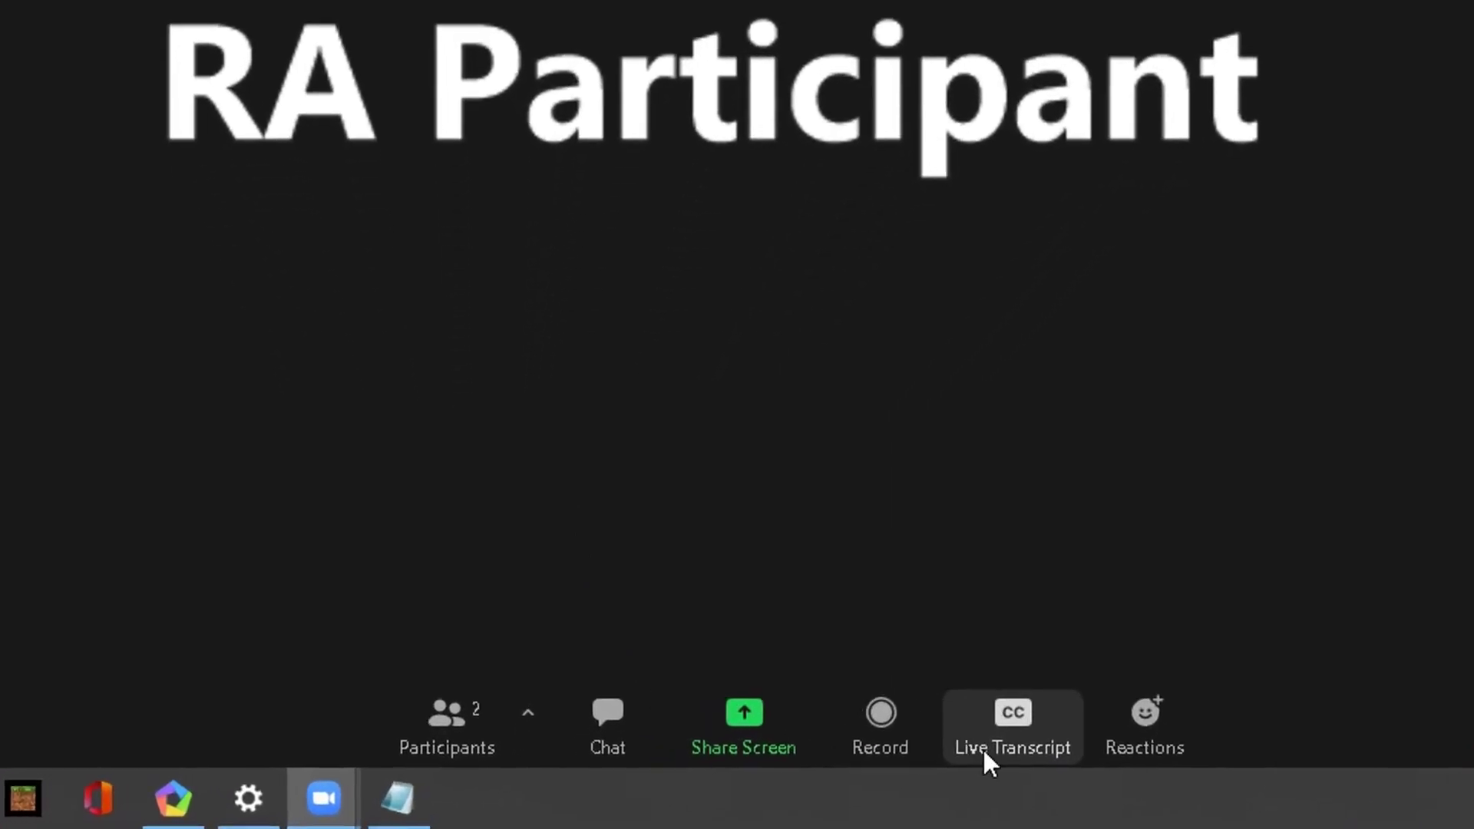
{"action": "left_click", "coordinate": [1029, 720]}
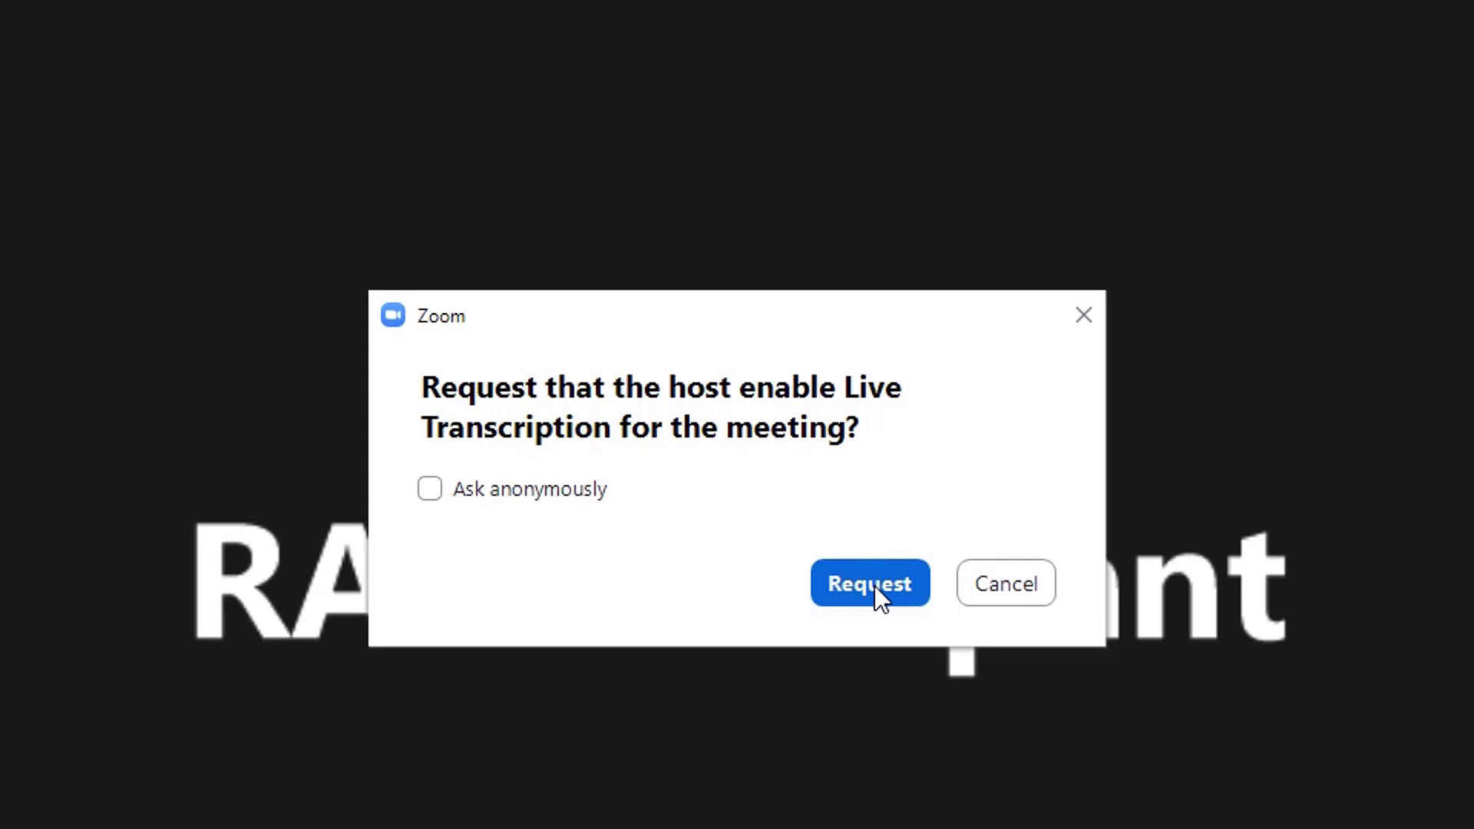
Send the Live Transcription request to the host, then open the Live Transcript menu
{"action": "left_click", "coordinate": [880, 595]}
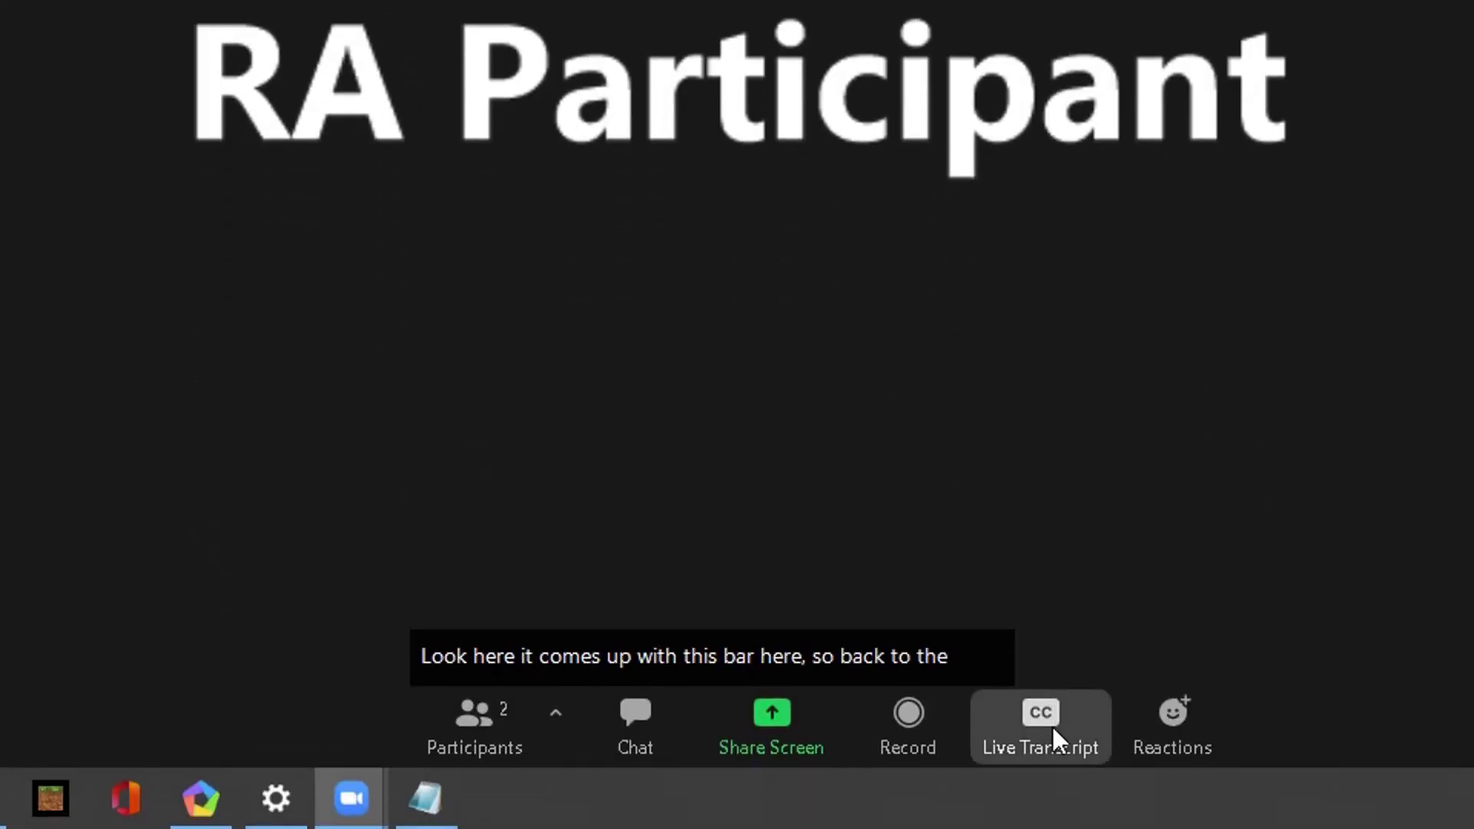
{"action": "left_click", "coordinate": [1053, 724]}
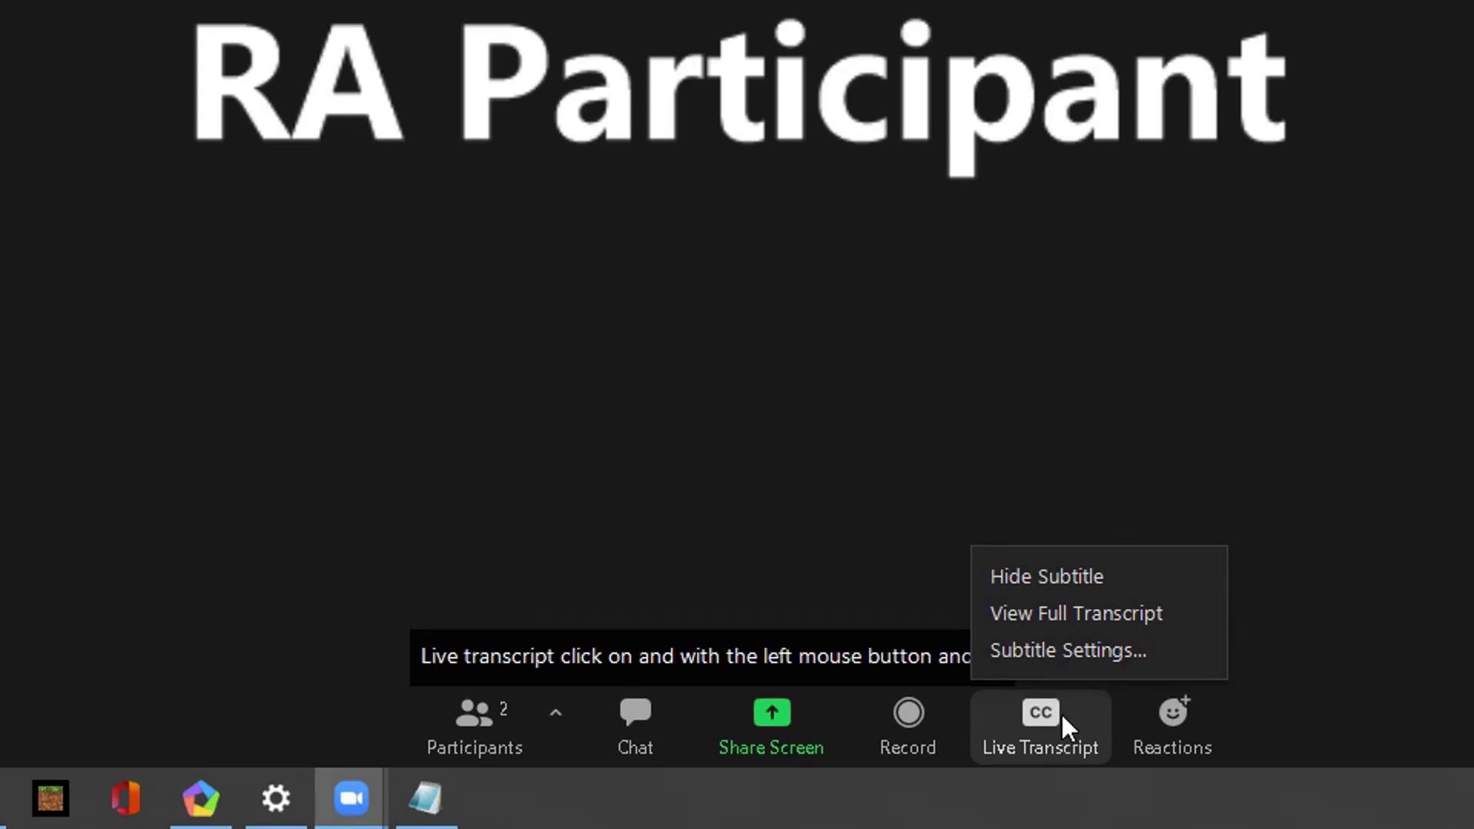
{"action": "left_click", "coordinate": [1345, 542]}
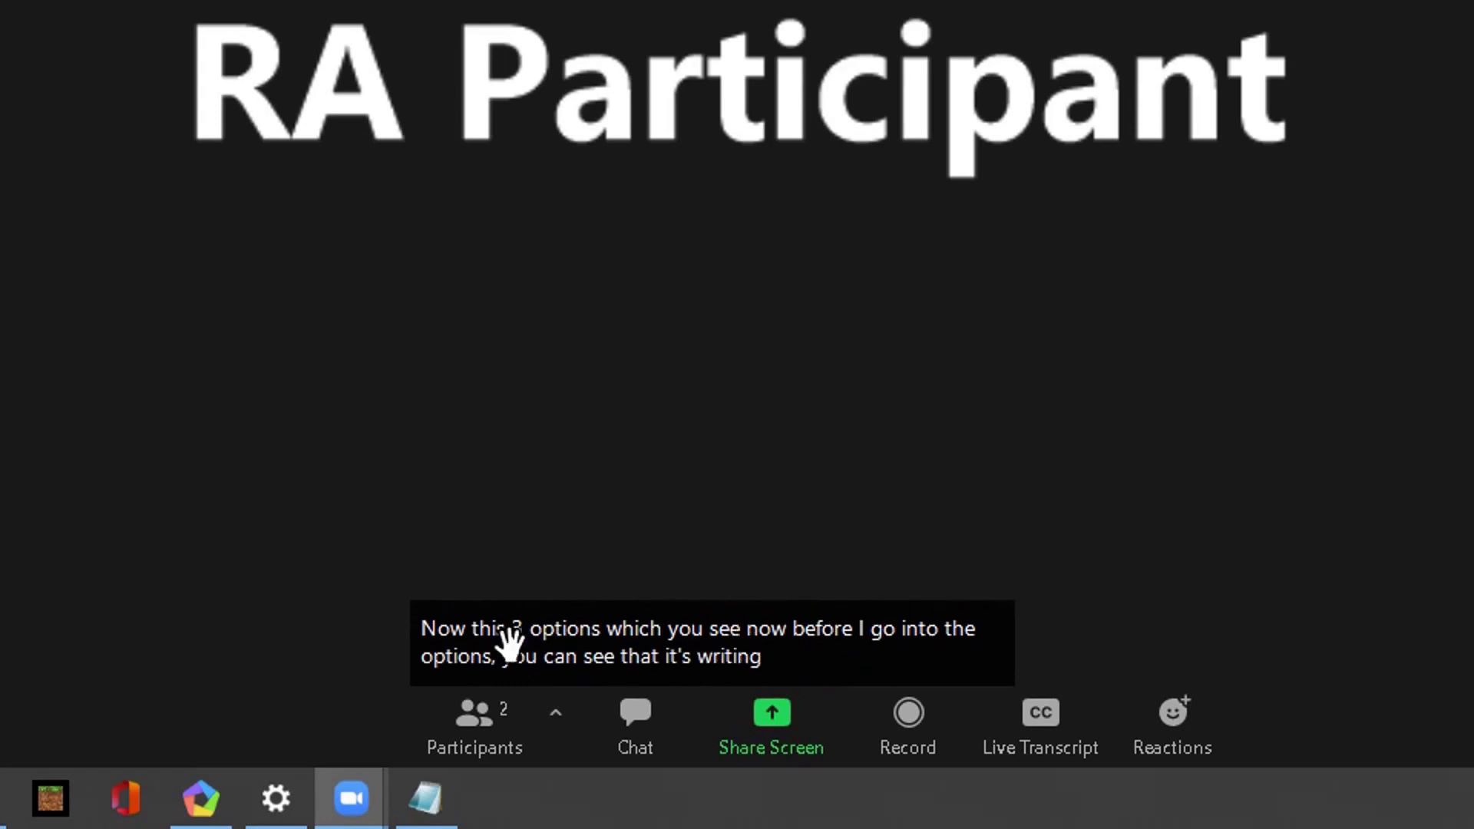
{"action": "left_click", "coordinate": [1048, 722]}
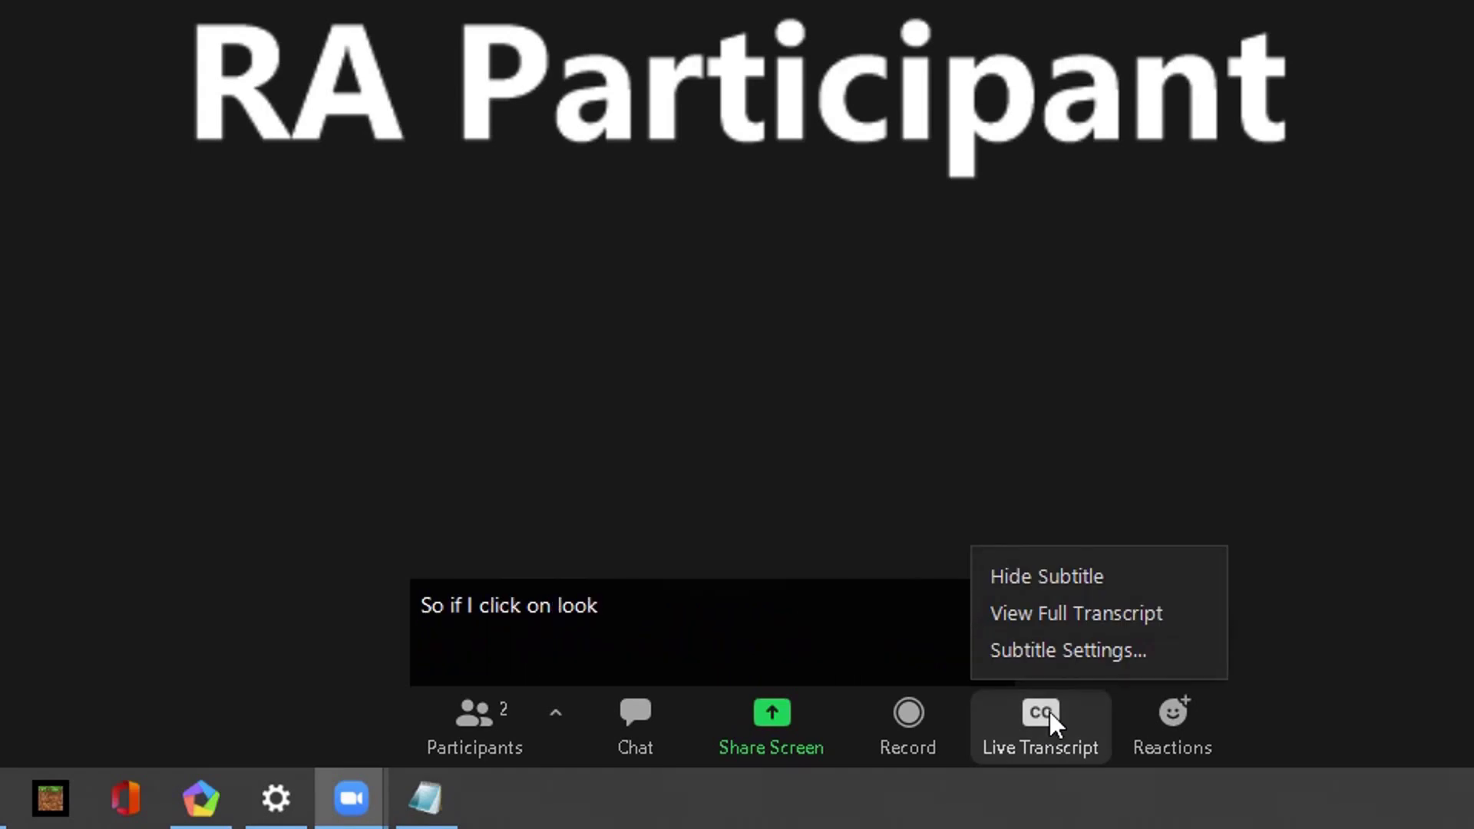
{"action": "left_click", "coordinate": [1054, 583]}
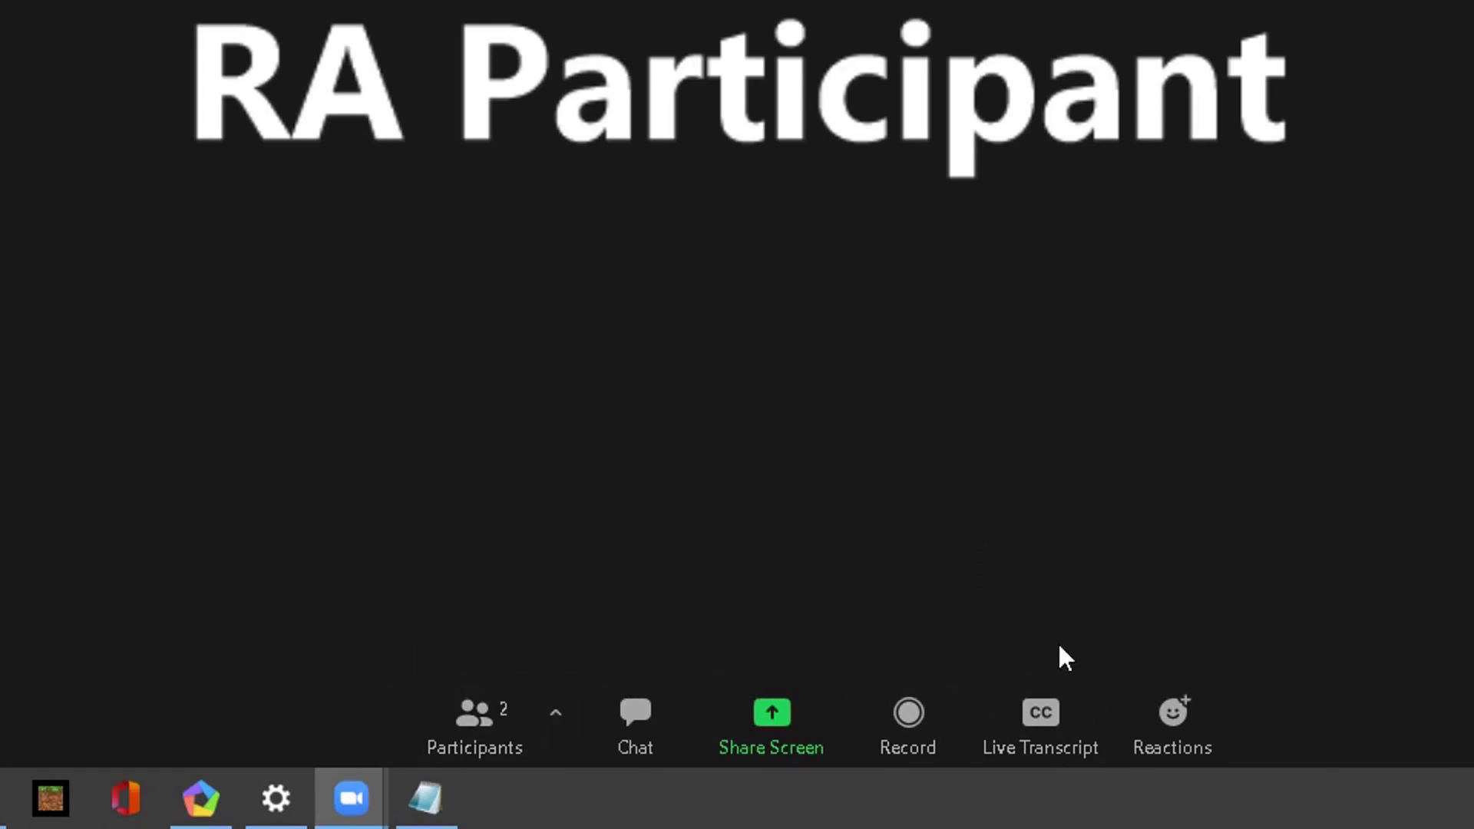
{"action": "left_click", "coordinate": [1052, 716]}
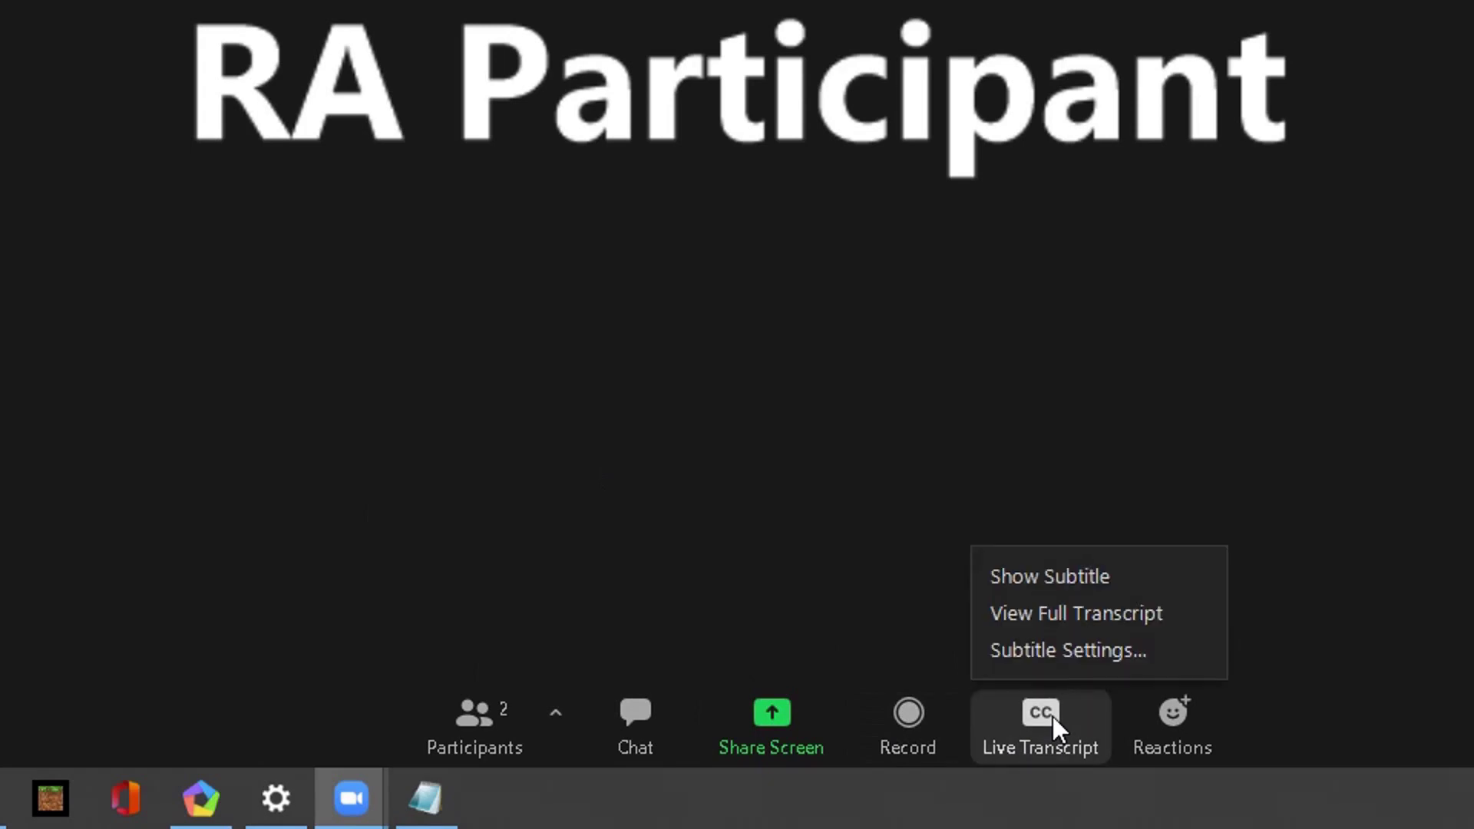
{"action": "left_click", "coordinate": [1057, 582]}
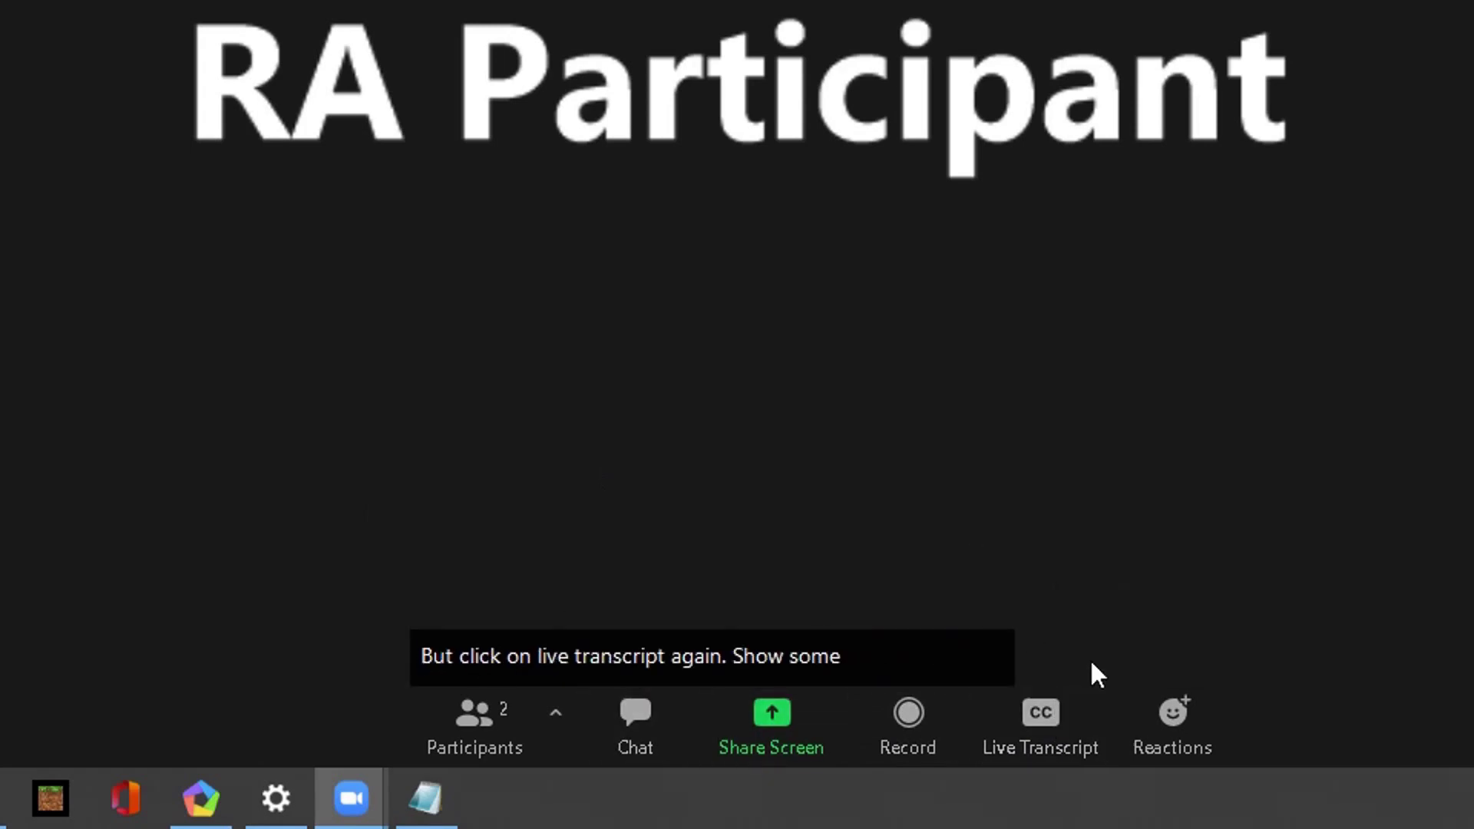
{"action": "left_click", "coordinate": [1060, 726]}
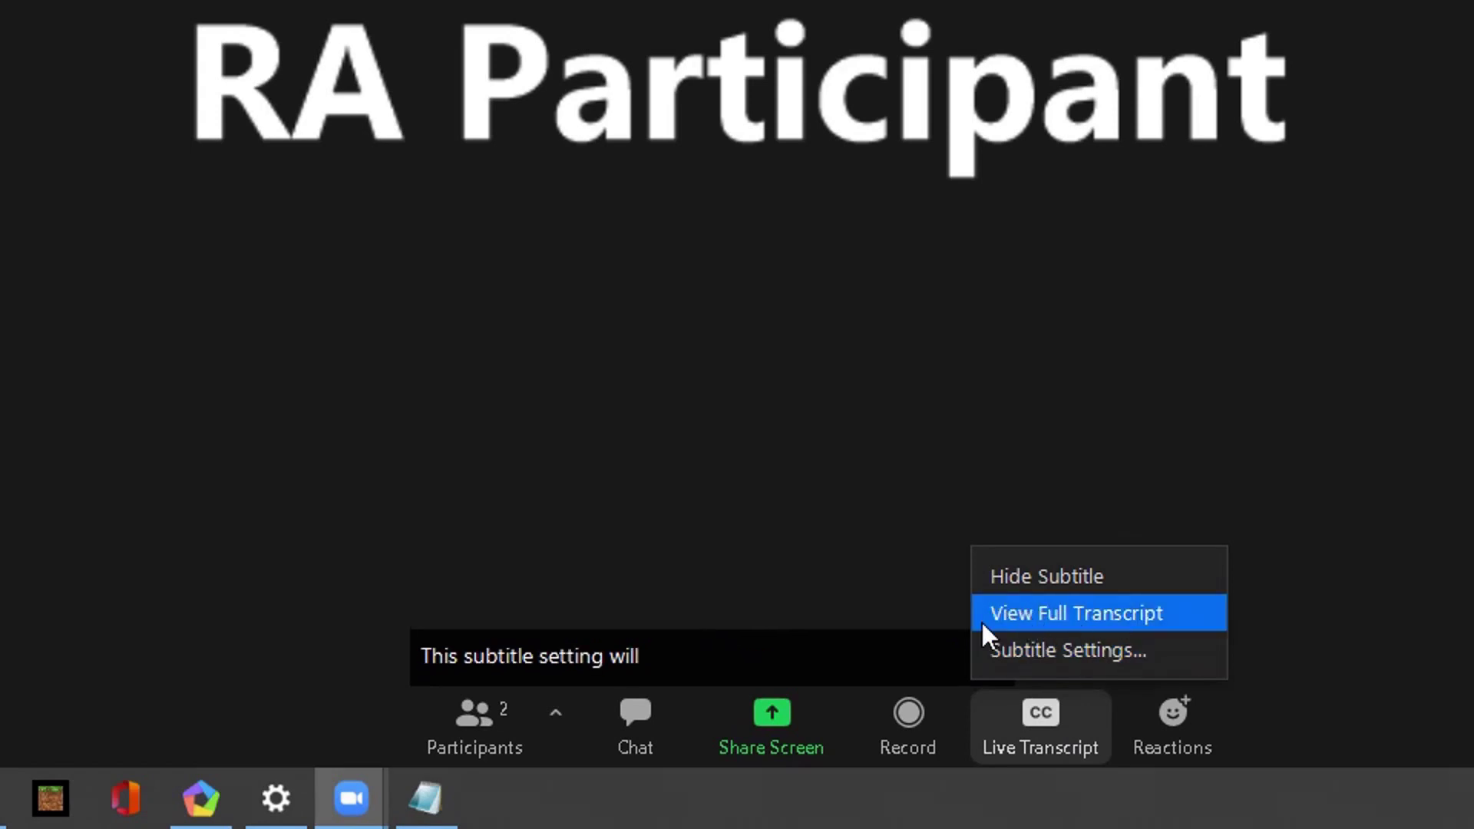
Open Subtitle Settings and set the Closed Caption Font Size slider from 14 to 18
{"action": "left_click", "coordinate": [1136, 657]}
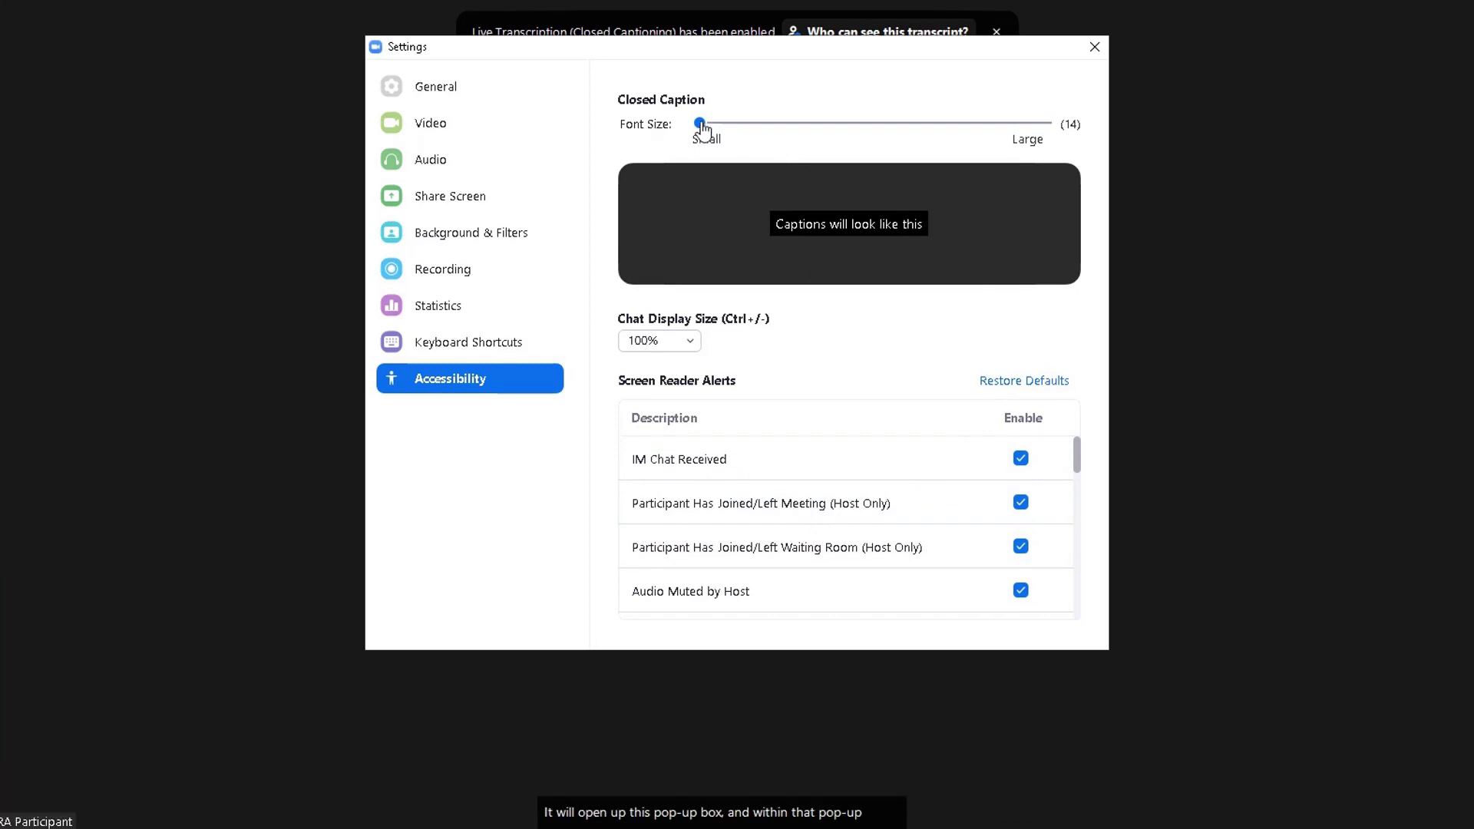
{"action": "left_click_drag", "start_coordinate": [740, 135], "coordinate": [865, 144]}
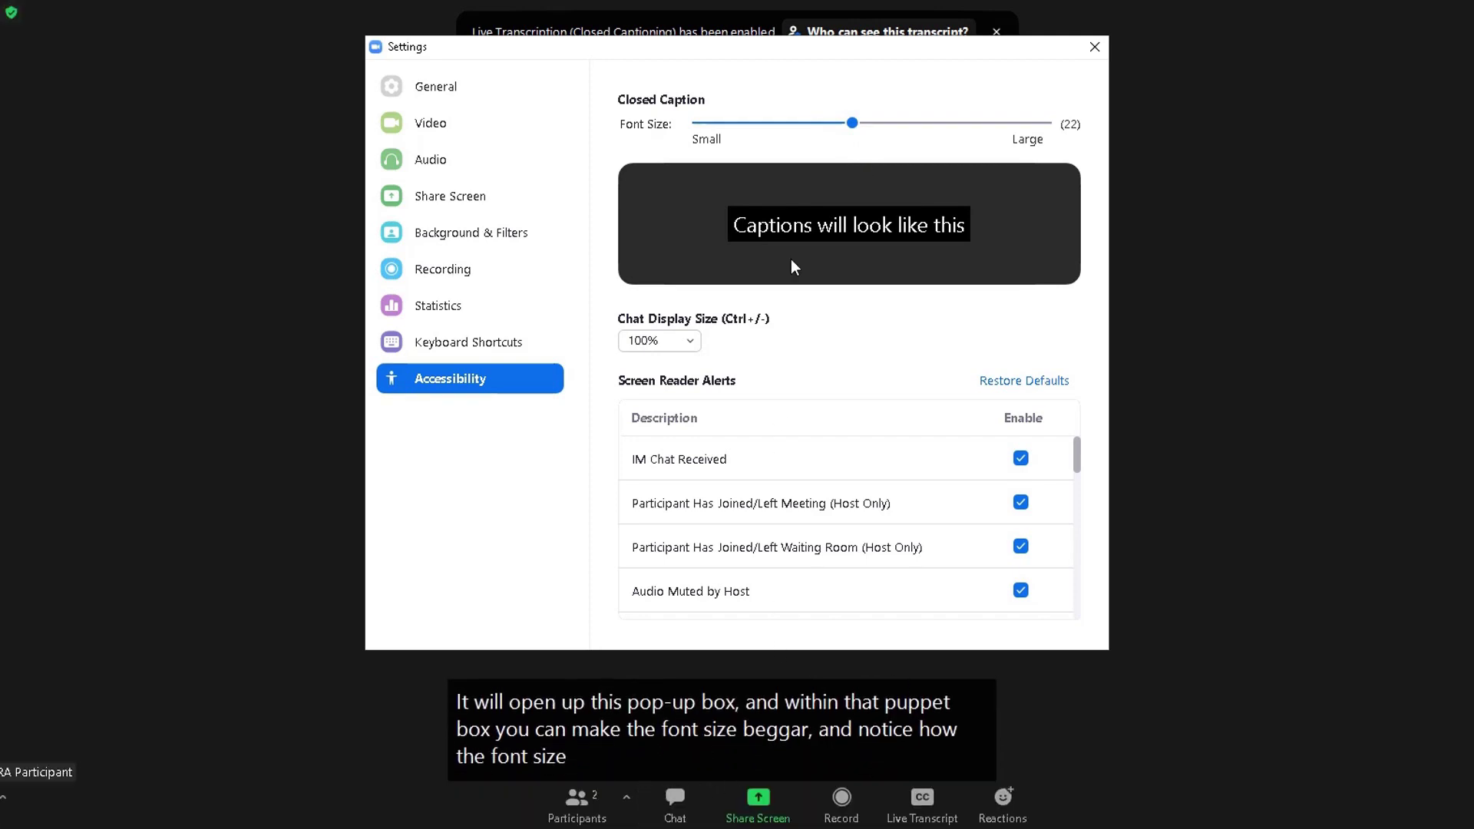
{"action": "left_click_drag", "start_coordinate": [852, 123], "coordinate": [778, 137]}
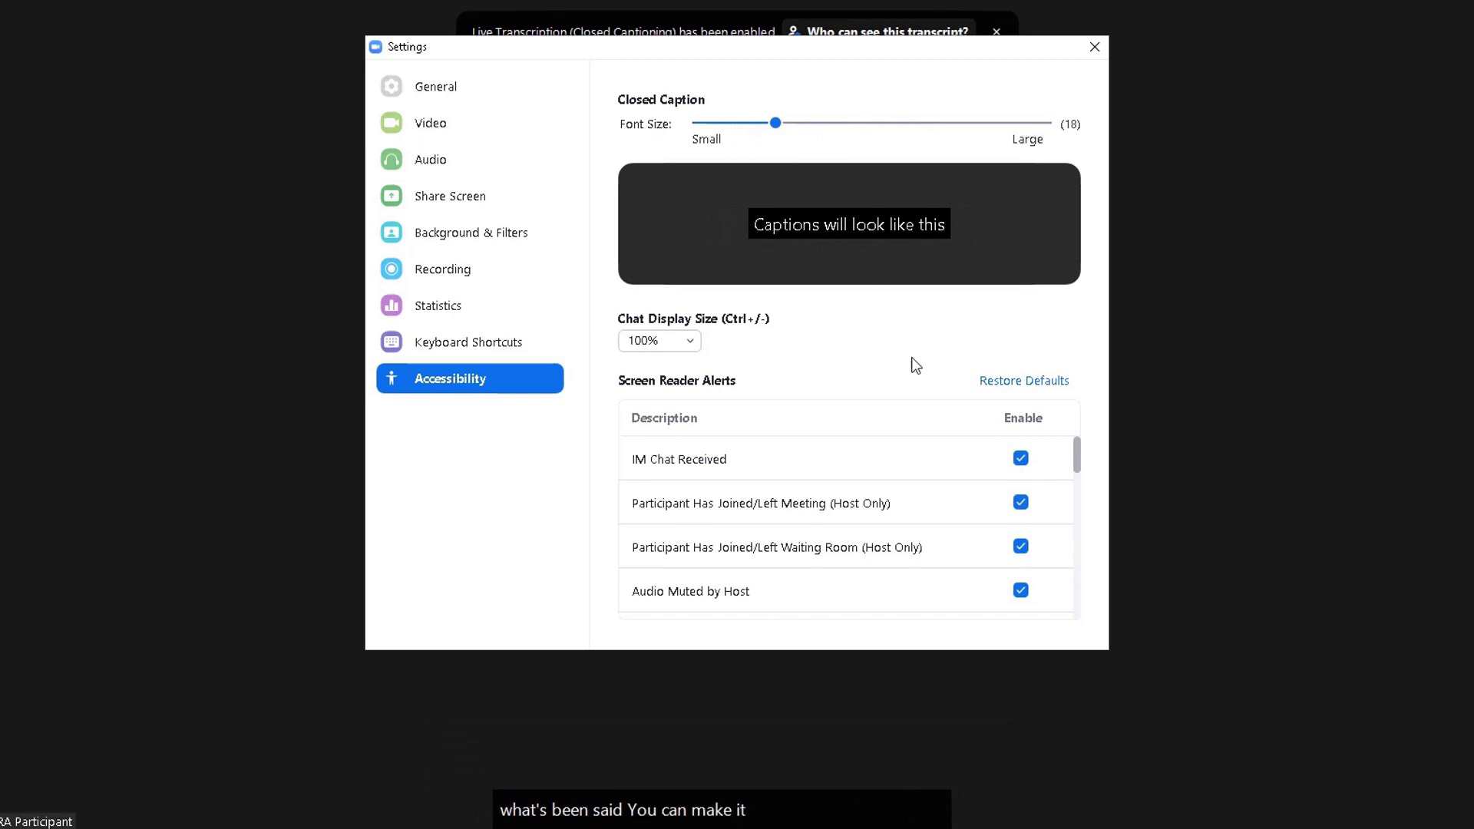
{"action": "mouse_move", "coordinate": [1075, 462]}
{"action": "left_mouse_down"}
{"action": "mouse_move", "coordinate": [1086, 608]}
{"action": "mouse_move", "coordinate": [1080, 436]}
{"action": "left_mouse_up"}
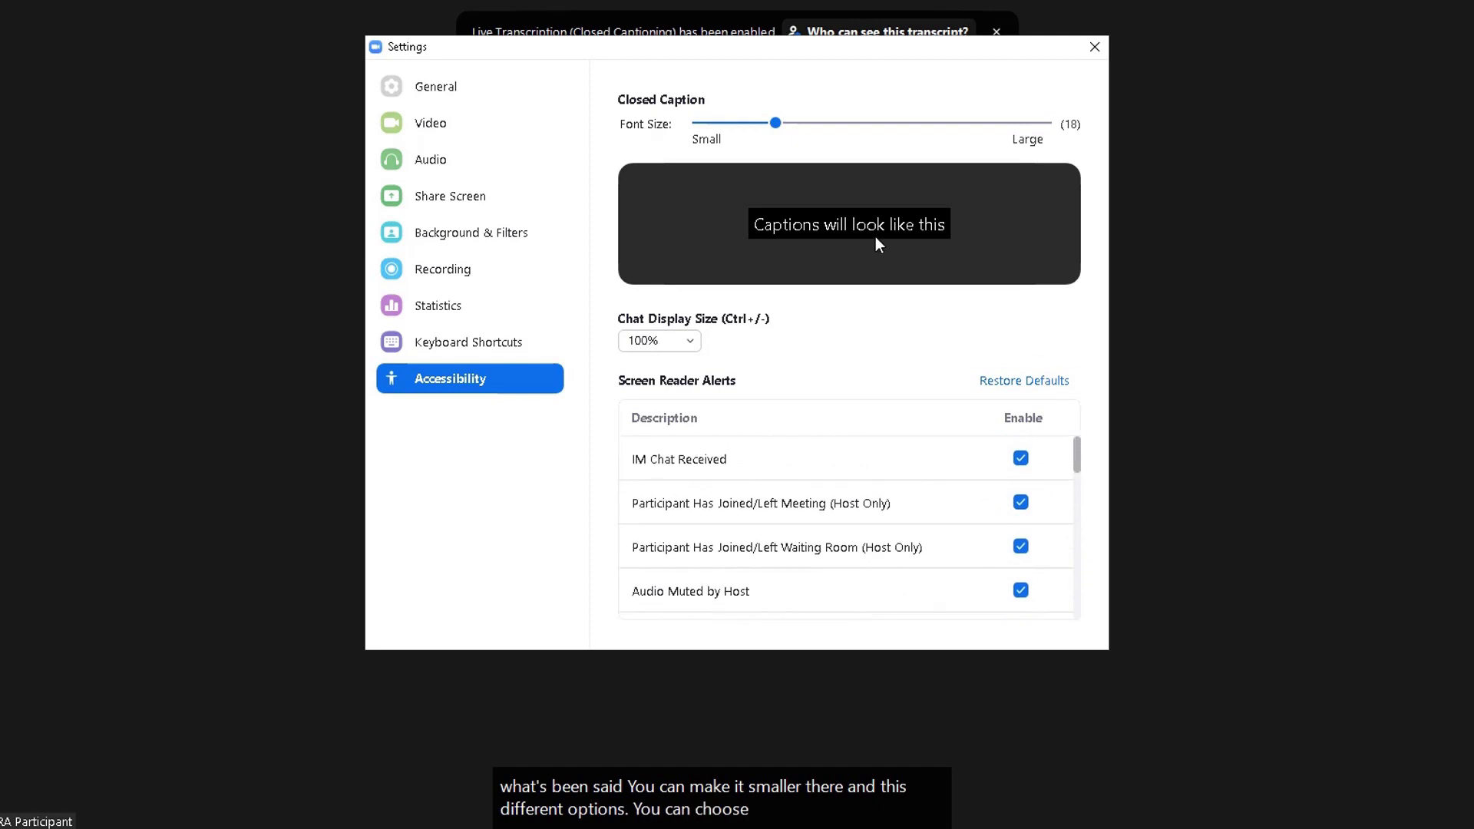